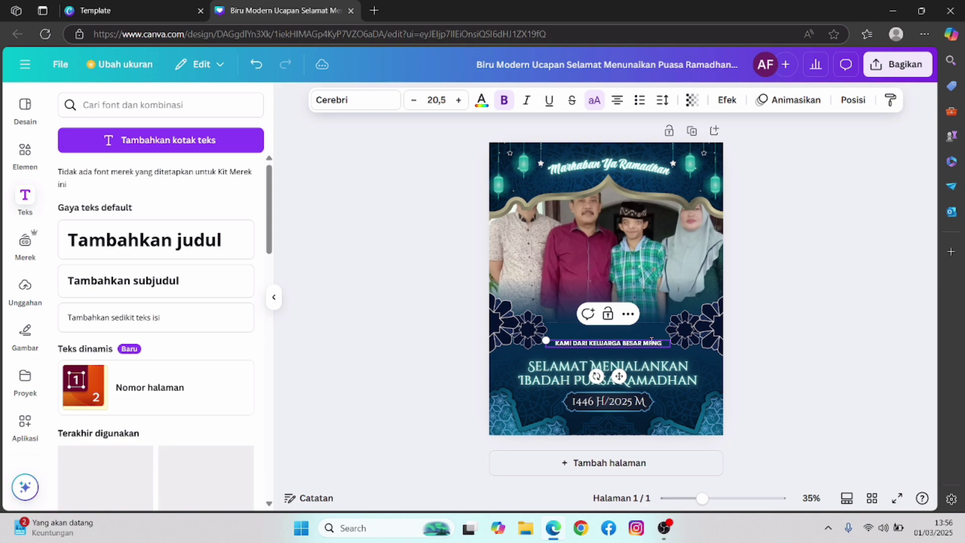
# - Type 'SAR MENGUCAPKAN' to finish the family greeting line above the main wish
pyautogui.write('PKAN')
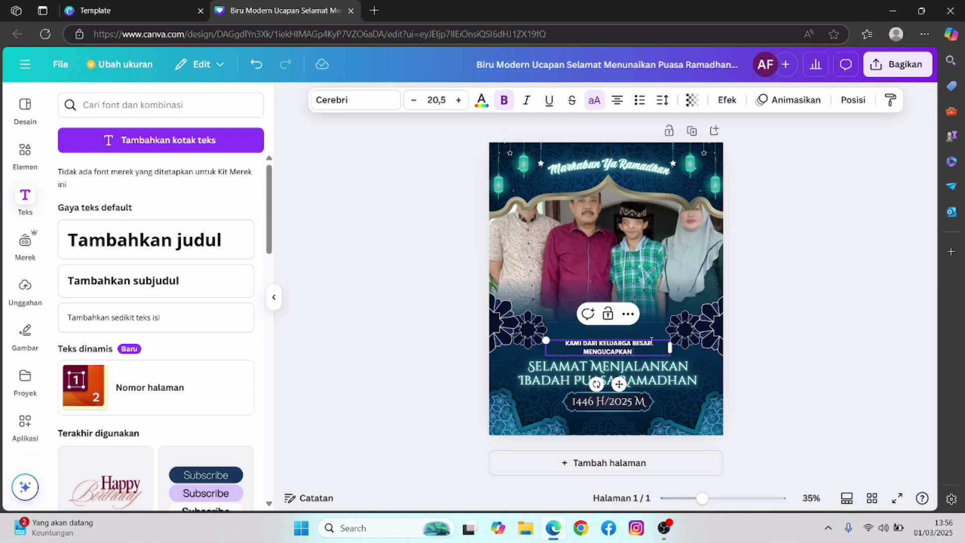
# - Confirm the 'KAMI DARI KELUARGA BESAR MENGUCAPKAN' line and scroll through the Teks panel
pyautogui.click(752, 318)
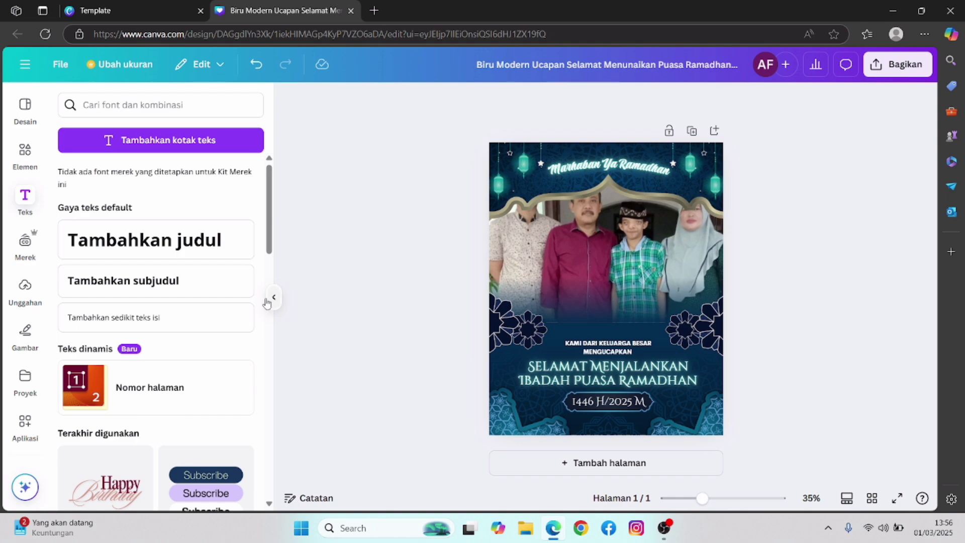
pyautogui.scroll(-1, 196, 313)
pyautogui.scroll(-4, 195, 313)
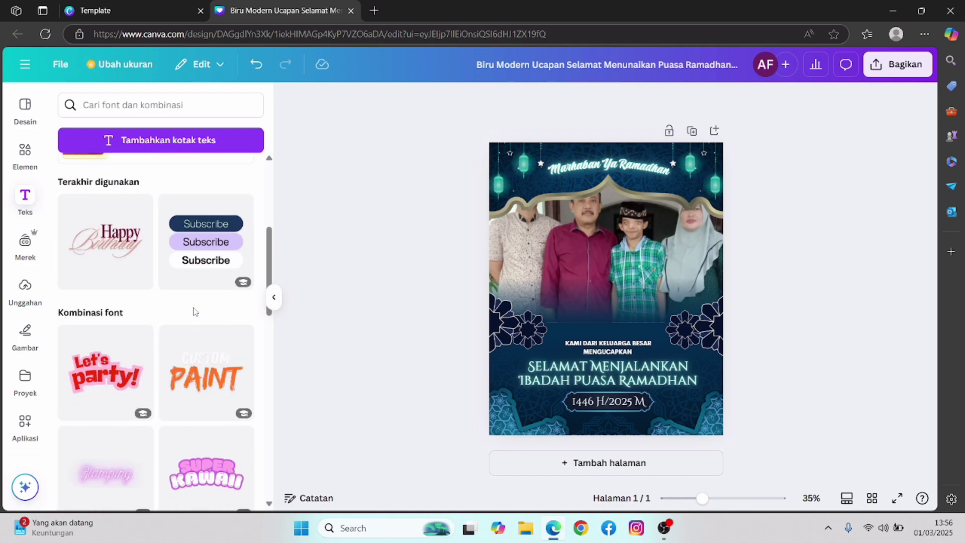
pyautogui.scroll(3, 195, 313)
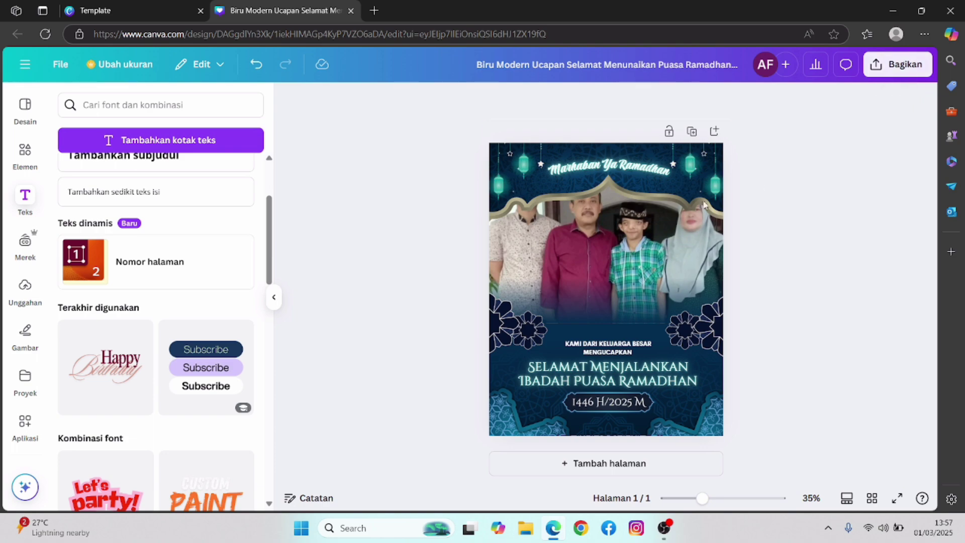
# - Download the greeting design as a JPG at 1,080 × 1,350 px, quality 80
pyautogui.click(928, 71)
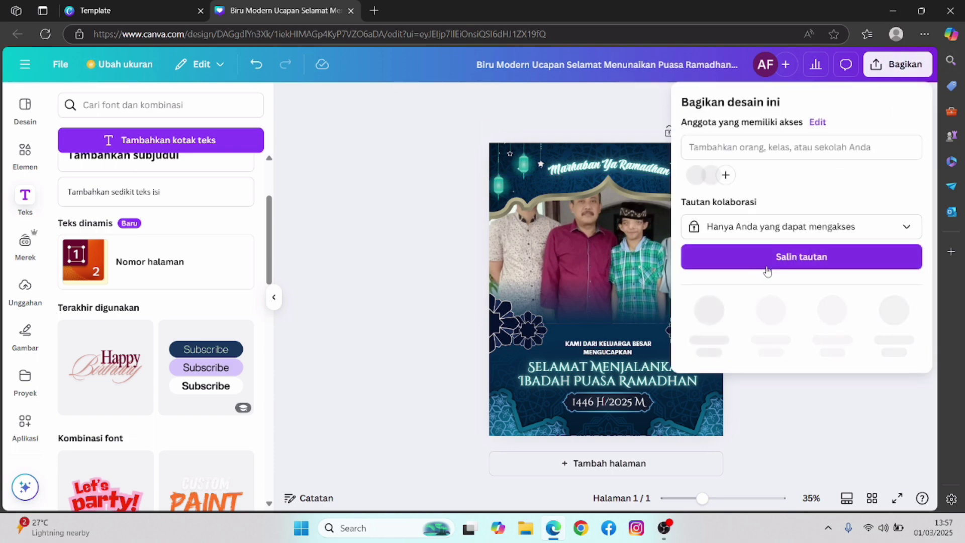
pyautogui.click(709, 312)
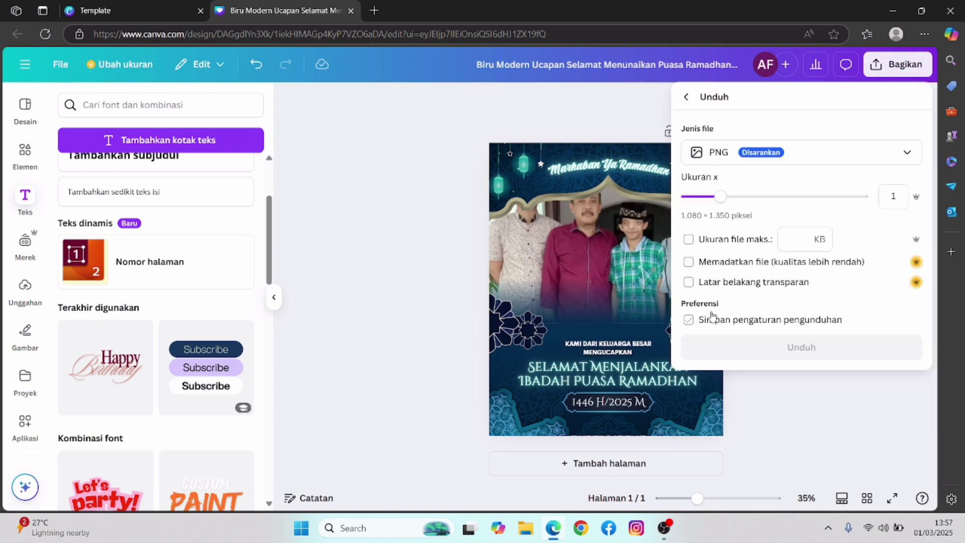
pyautogui.click(807, 154)
pyautogui.click(750, 207)
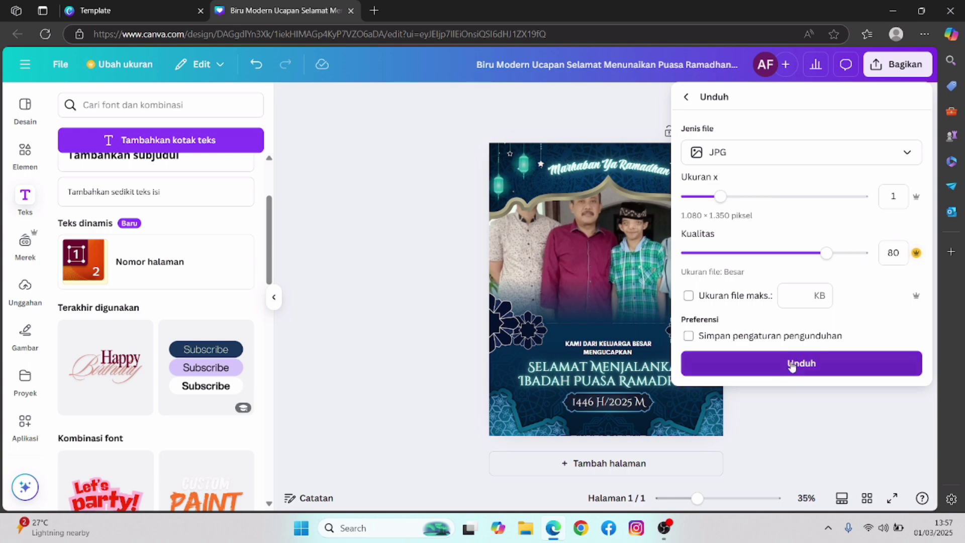
pyautogui.click(792, 364)
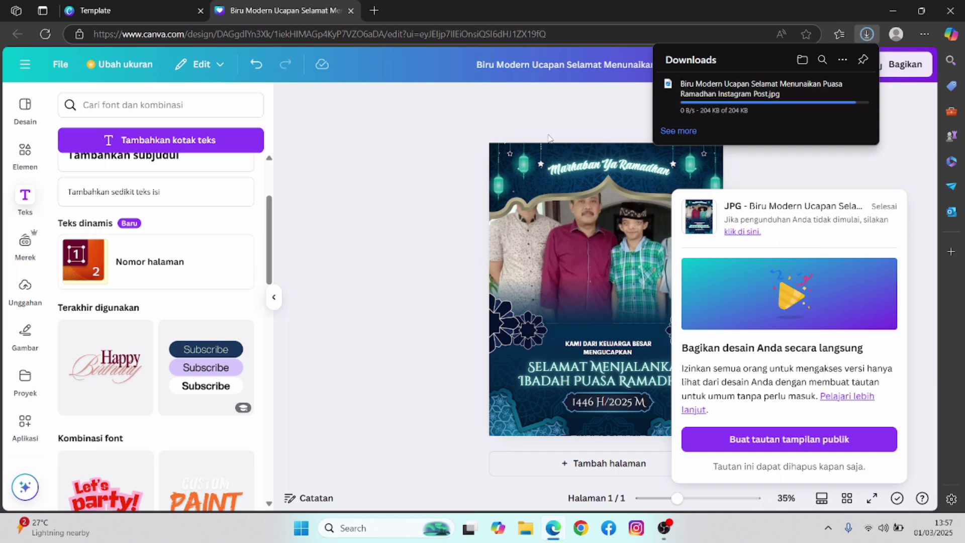
# - Dismiss the download popups and return to the template search results
pyautogui.click(456, 136)
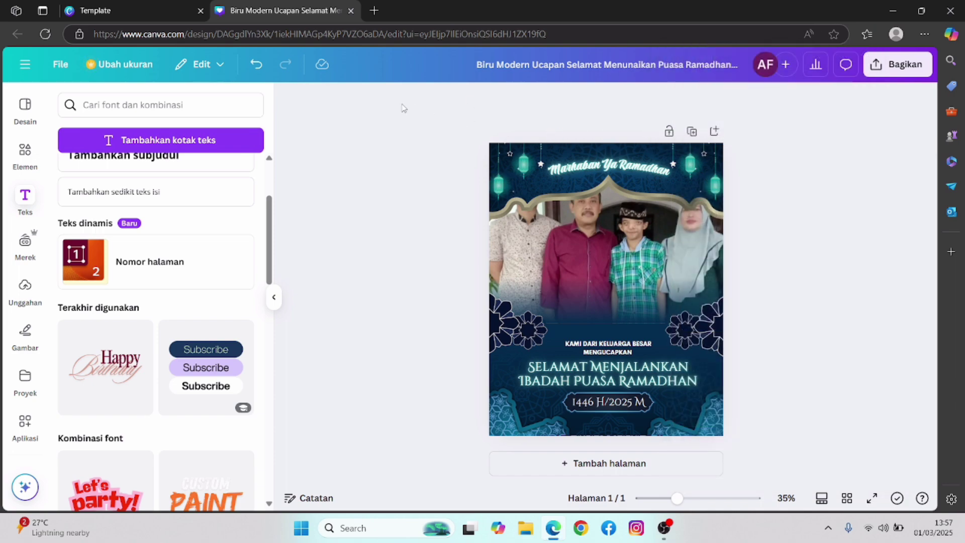
pyautogui.click(92, 6)
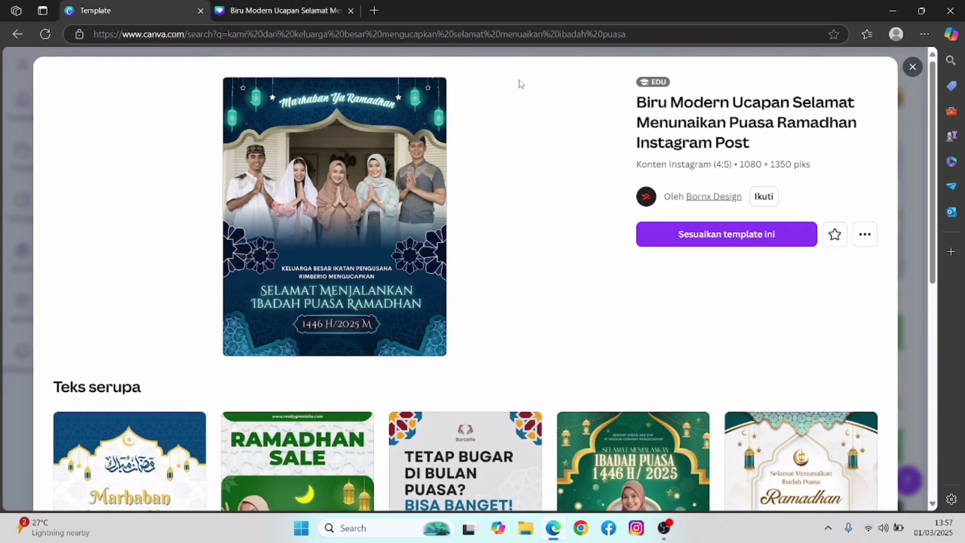
pyautogui.click(916, 64)
pyautogui.scroll(-5, 664, 344)
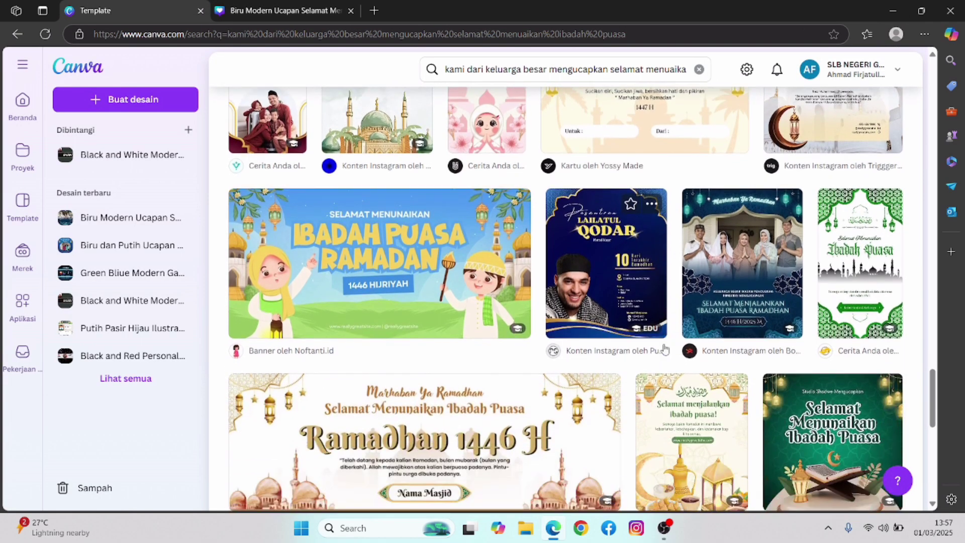
pyautogui.scroll(-7, 663, 344)
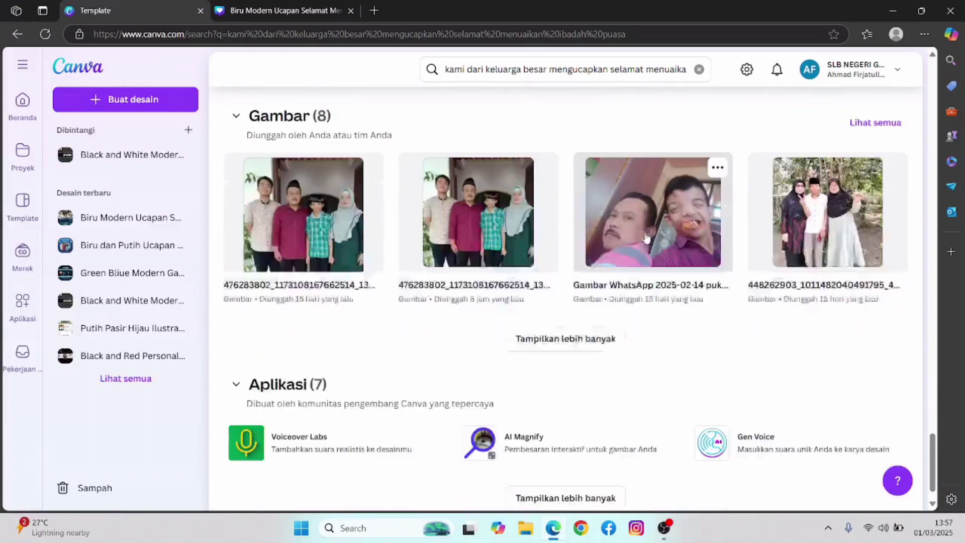
pyautogui.scroll(8, 647, 238)
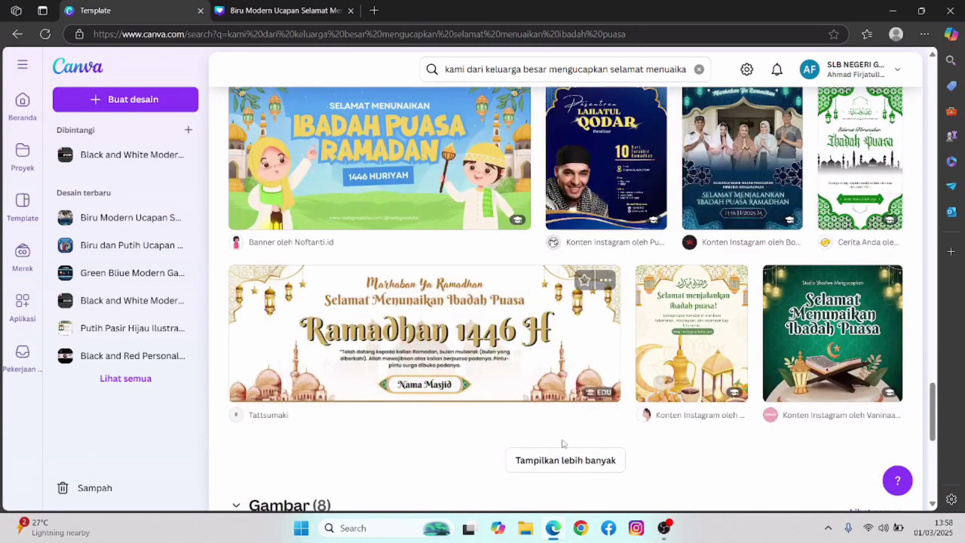
# - Load more results and open the landscape 'Biru & Putih Simpel Ibadah Puasa A4' template
pyautogui.click(562, 453)
pyautogui.scroll(-5, 625, 281)
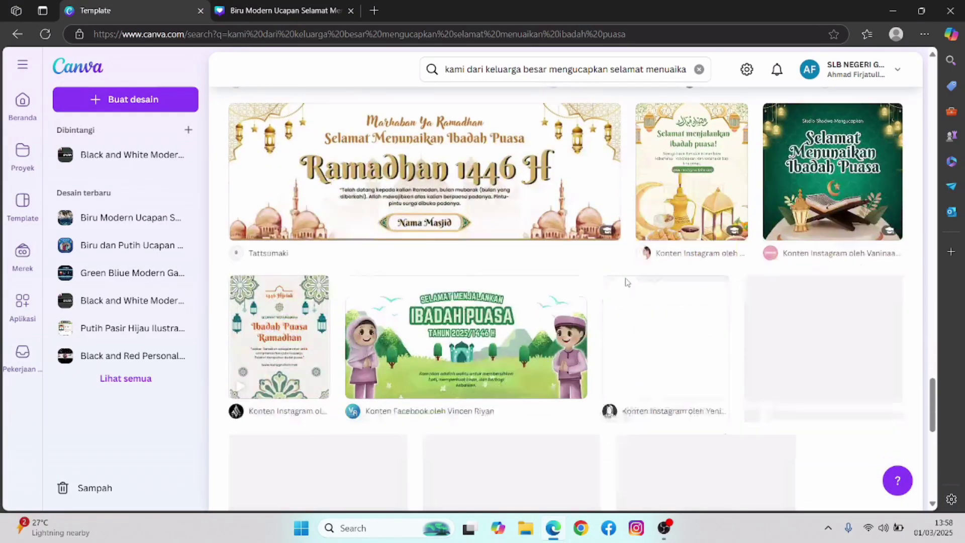
pyautogui.scroll(-3, 649, 289)
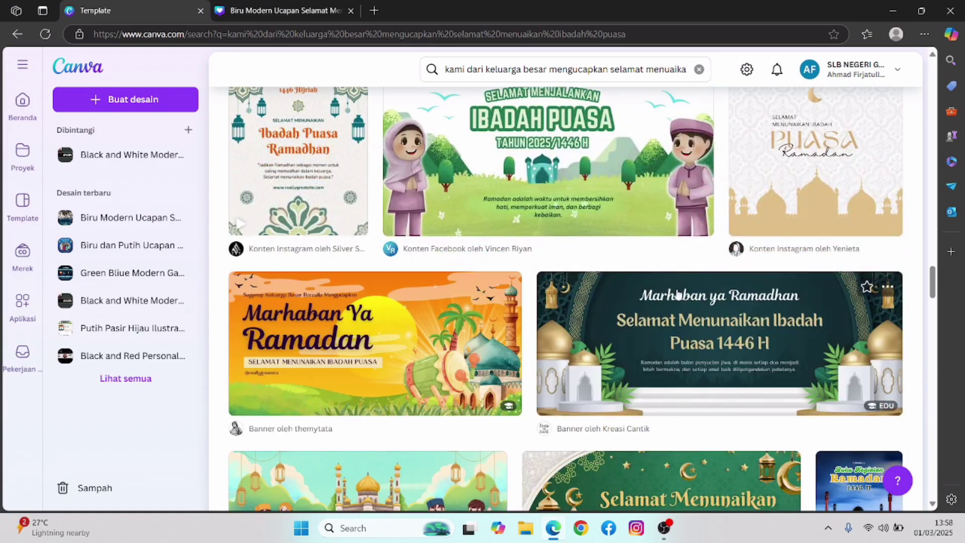
pyautogui.scroll(-10, 605, 321)
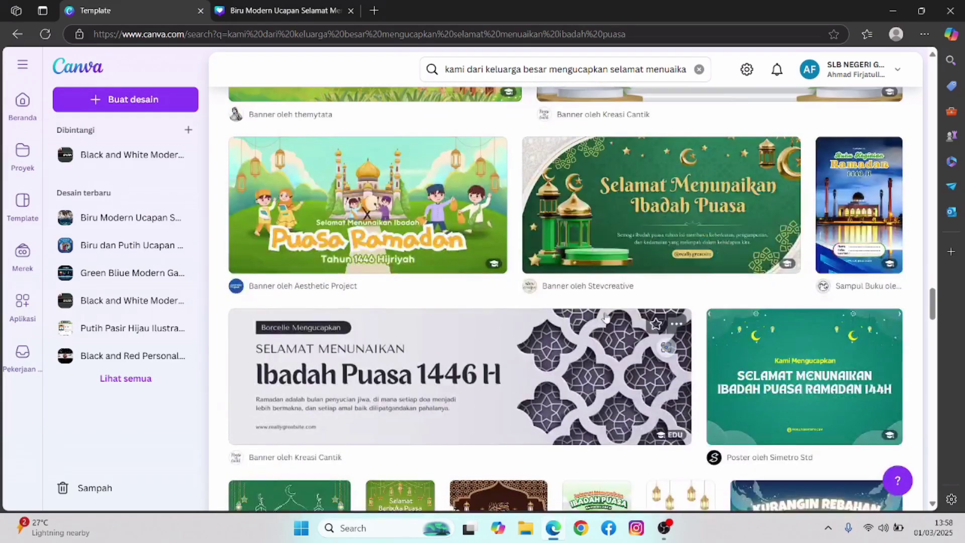
pyautogui.scroll(-3, 606, 315)
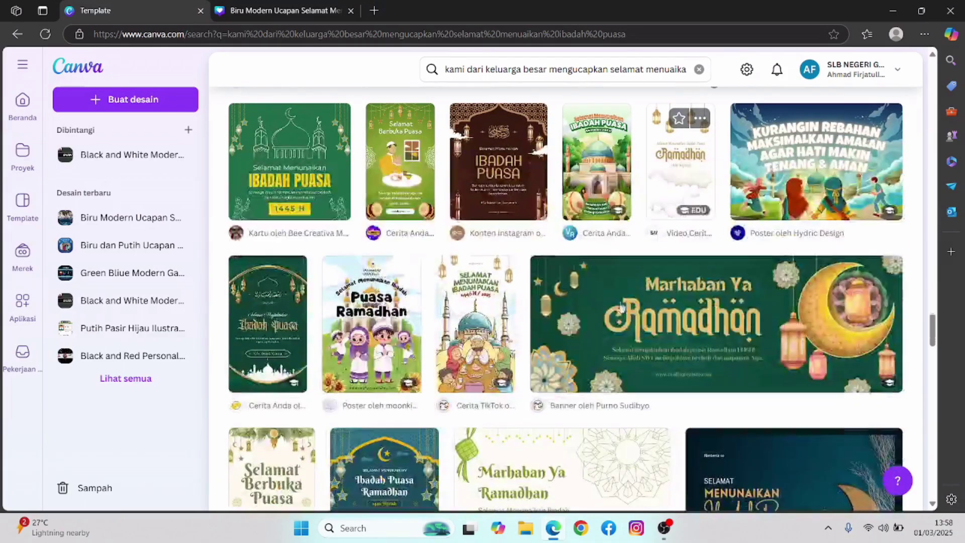
pyautogui.scroll(-4, 651, 291)
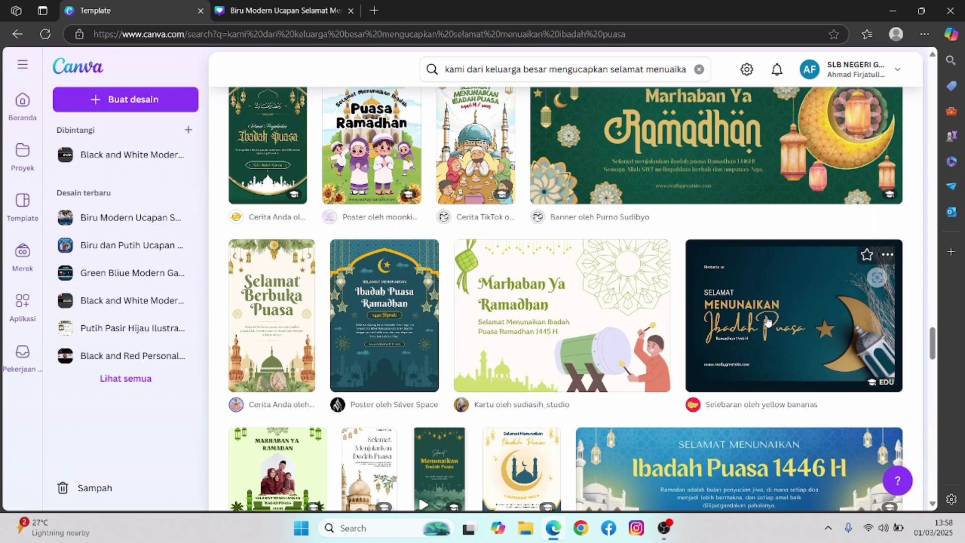
pyautogui.click(768, 322)
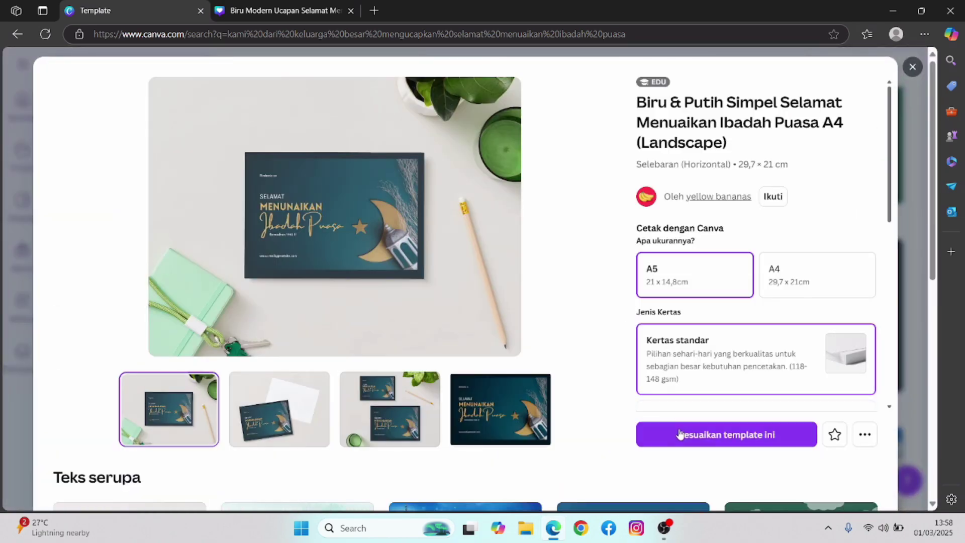
# - Start a copy of the template and delete the 'Rimberio co' label
pyautogui.click(680, 435)
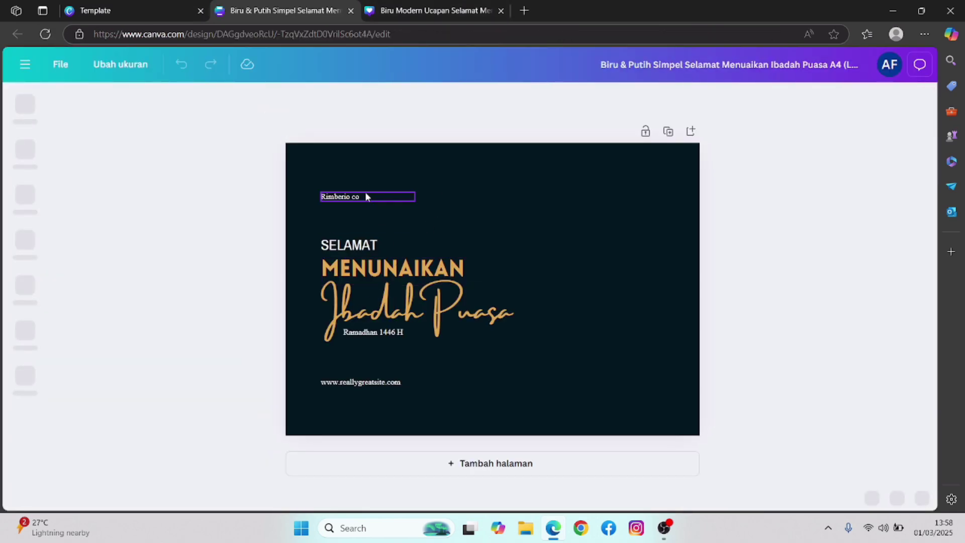
pyautogui.doubleClick(379, 196)
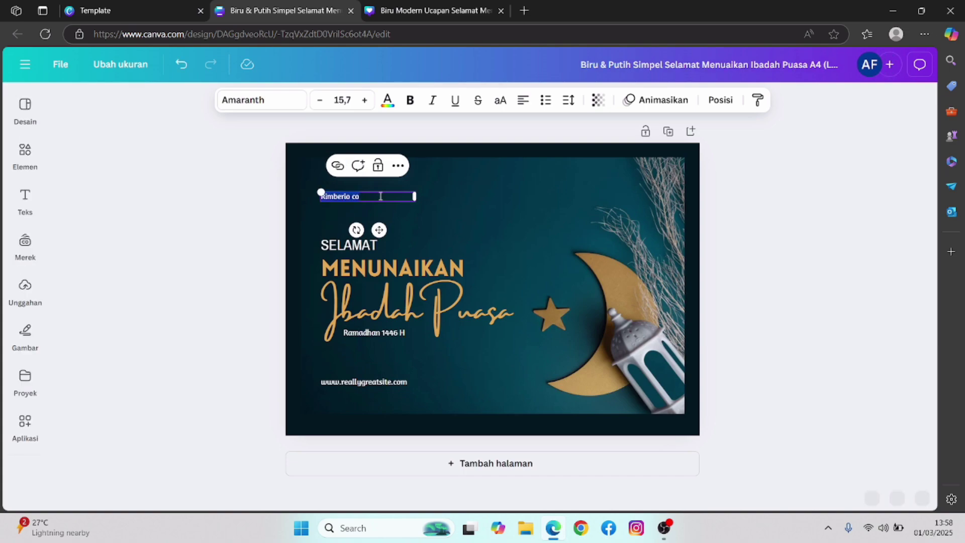
pyautogui.press('BackSpace')
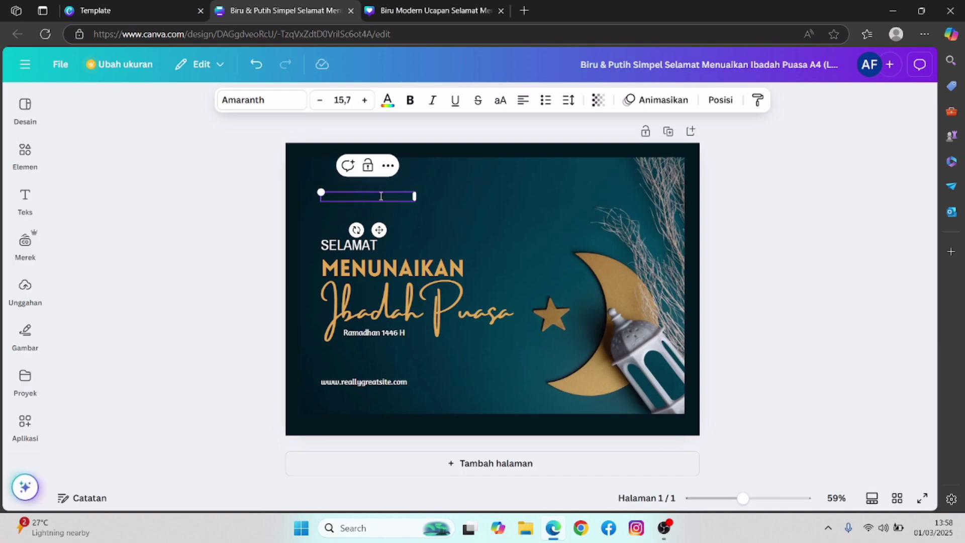
pyautogui.click(455, 201)
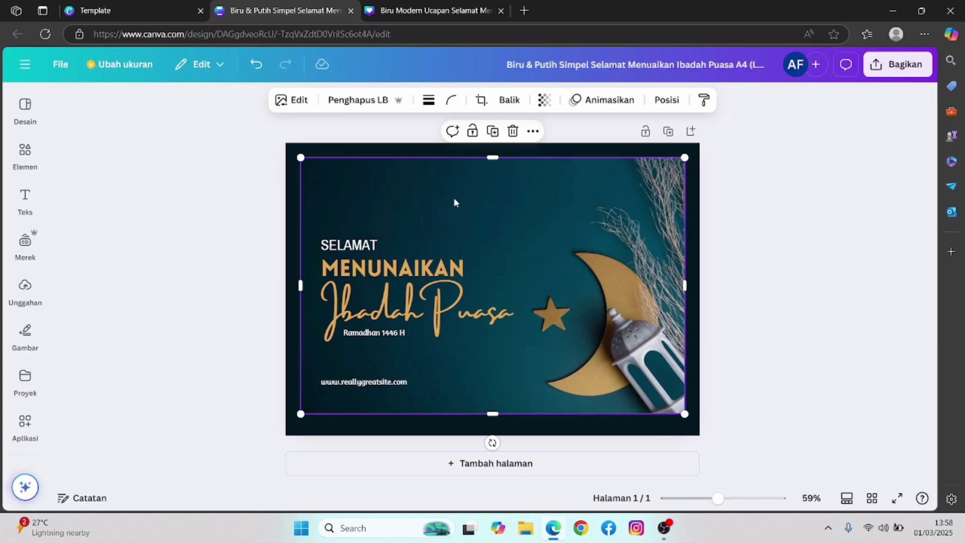
# - Replace the bottom website line with your social media handle
pyautogui.doubleClick(399, 384)
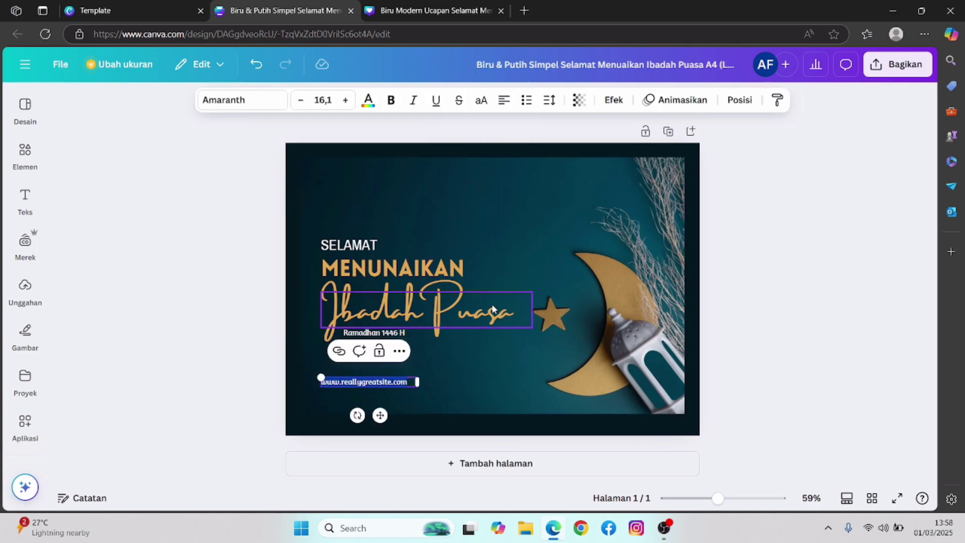
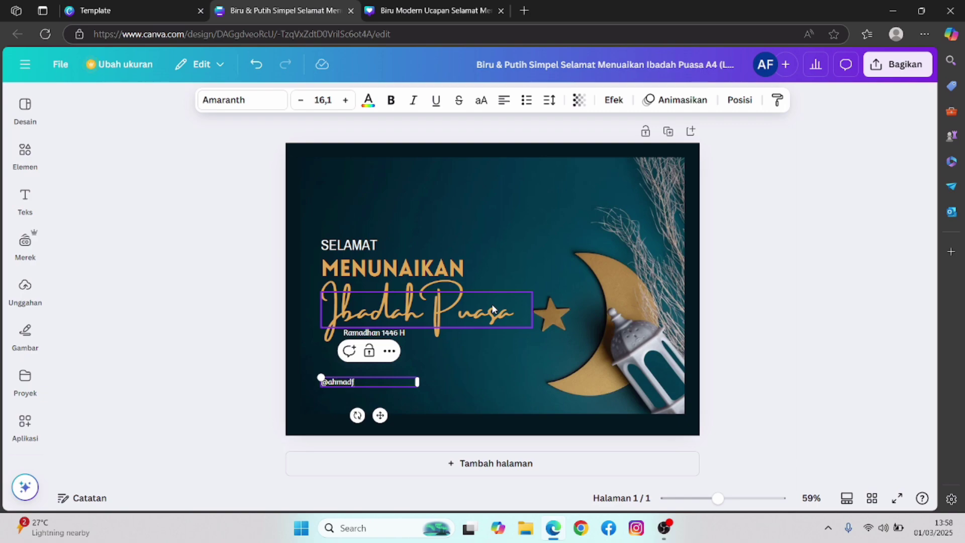
pyautogui.click(525, 373)
pyautogui.click(800, 211)
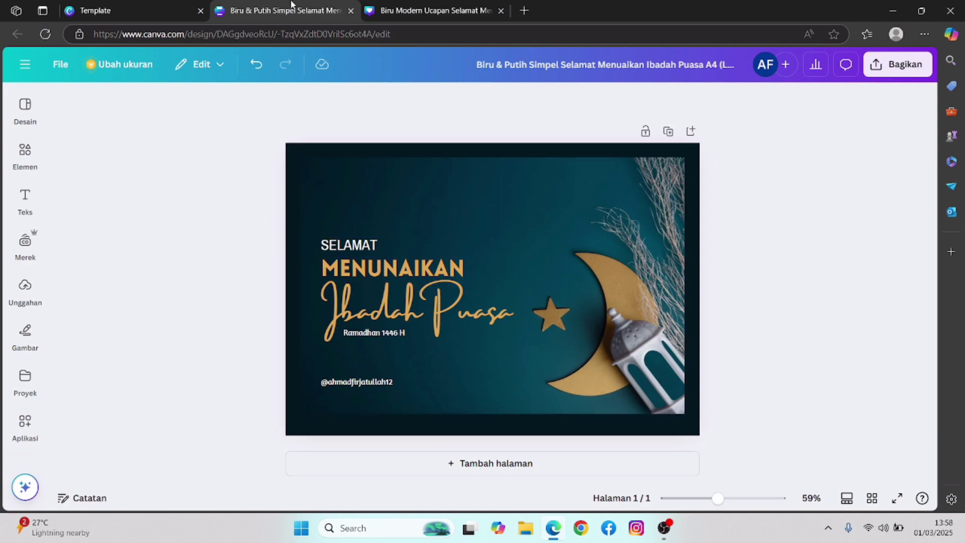
pyautogui.click(25, 287)
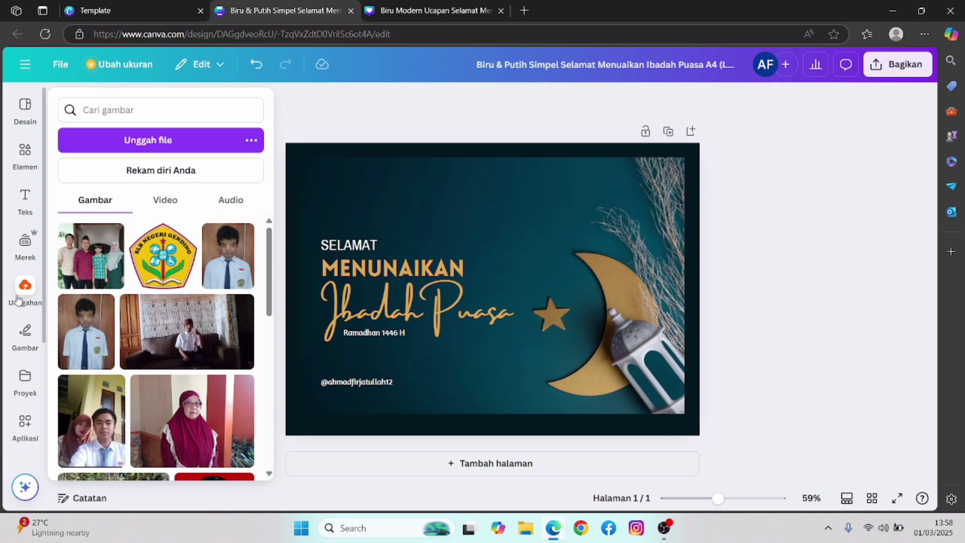
# - Add the uploaded standing-man photo, shrink it, and place it above MENUNAIKAN
pyautogui.scroll(-10, 151, 327)
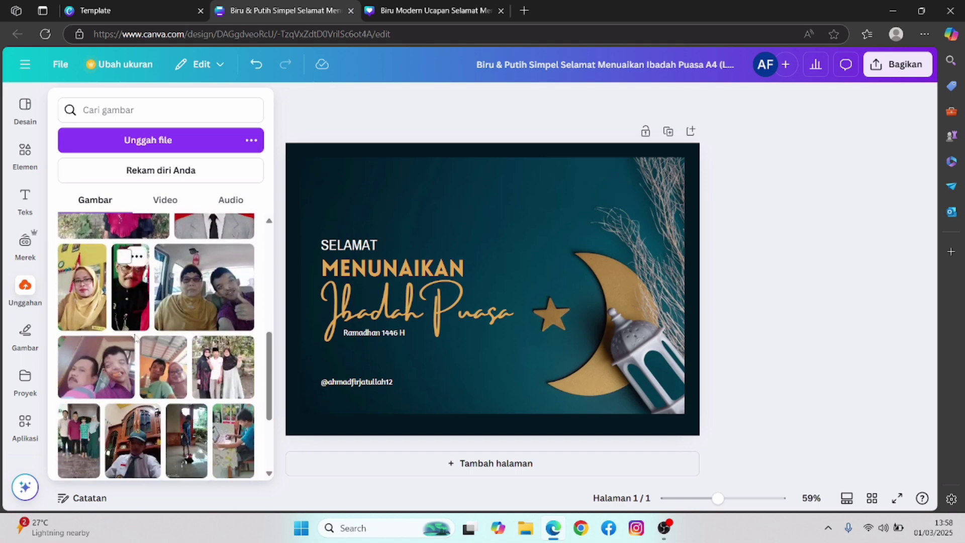
pyautogui.scroll(-5, 146, 336)
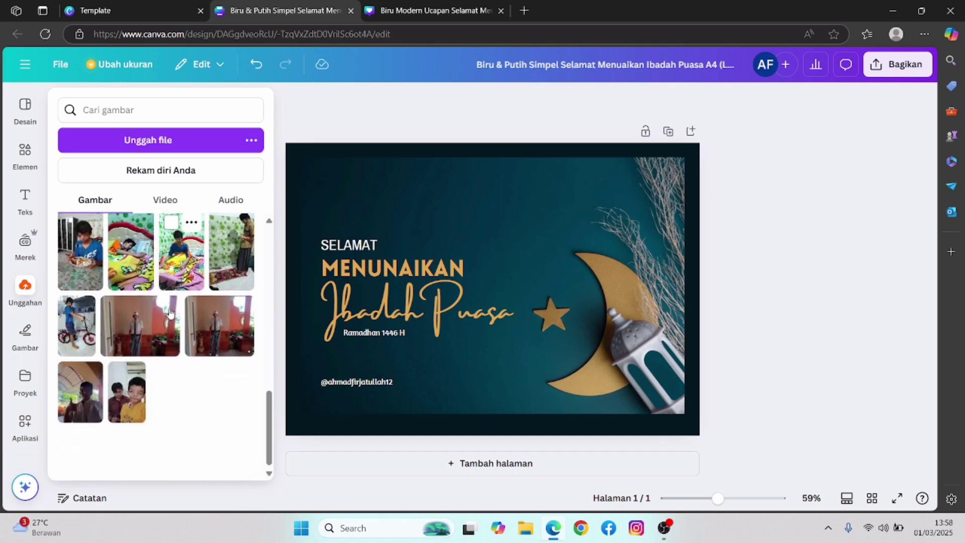
pyautogui.click(157, 335)
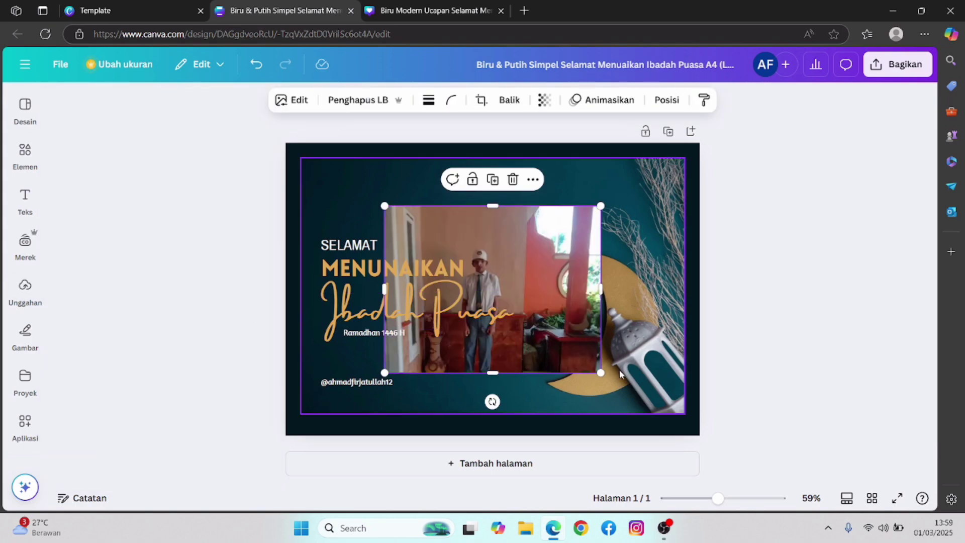
pyautogui.moveTo(602, 373); pyautogui.dragTo(475, 277)
pyautogui.moveTo(455, 221); pyautogui.dragTo(518, 237)
pyautogui.click(458, 201)
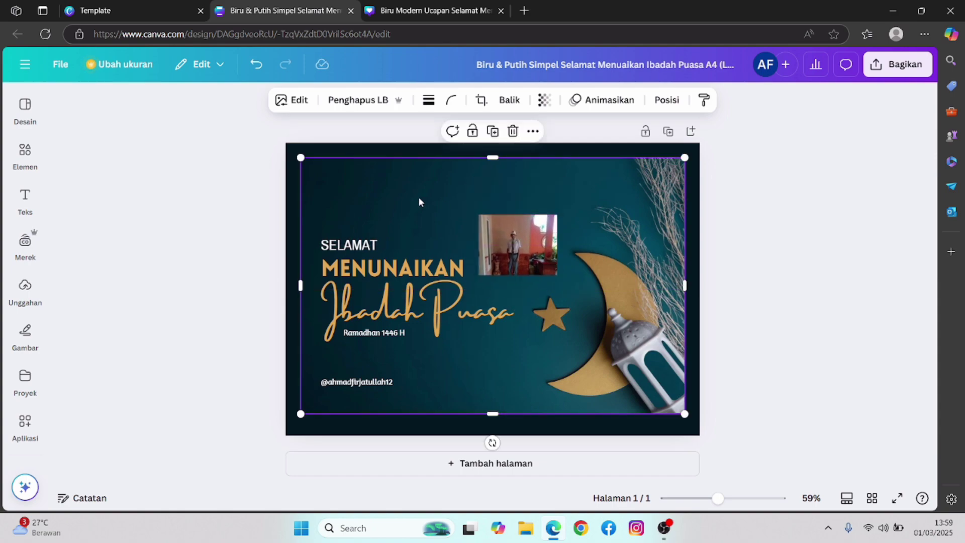
pyautogui.click(295, 190)
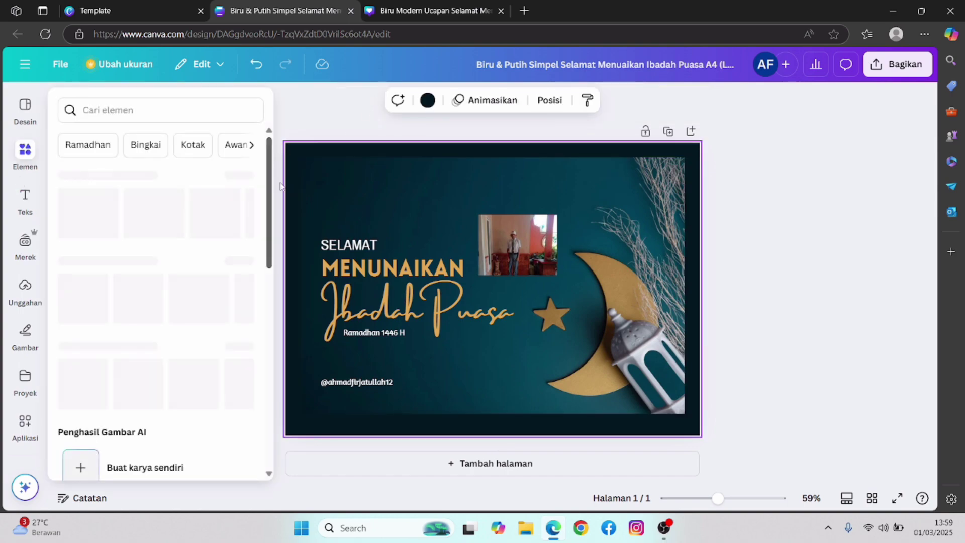
# - Add a new heading box, narrow it, and move it above SELAMAT
pyautogui.click(357, 191)
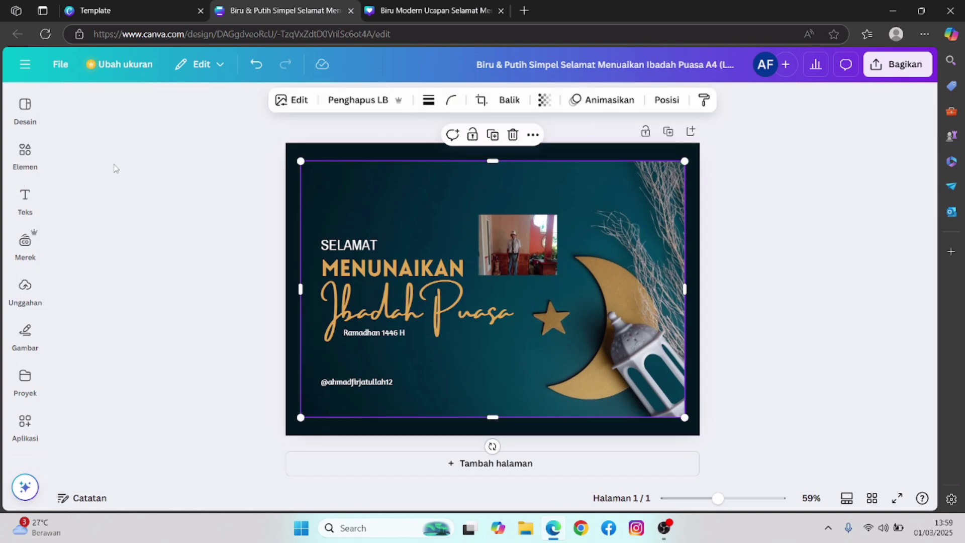
pyautogui.click(25, 201)
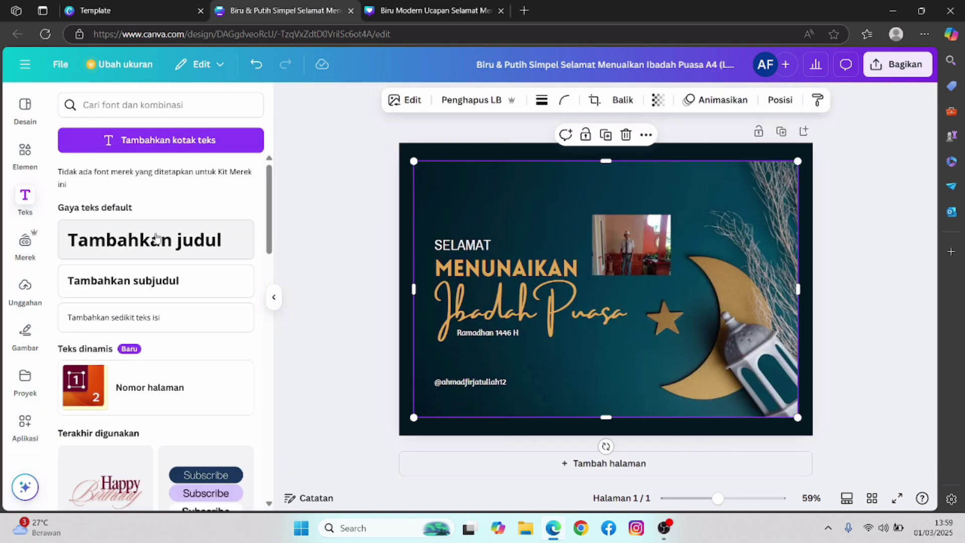
pyautogui.click(160, 243)
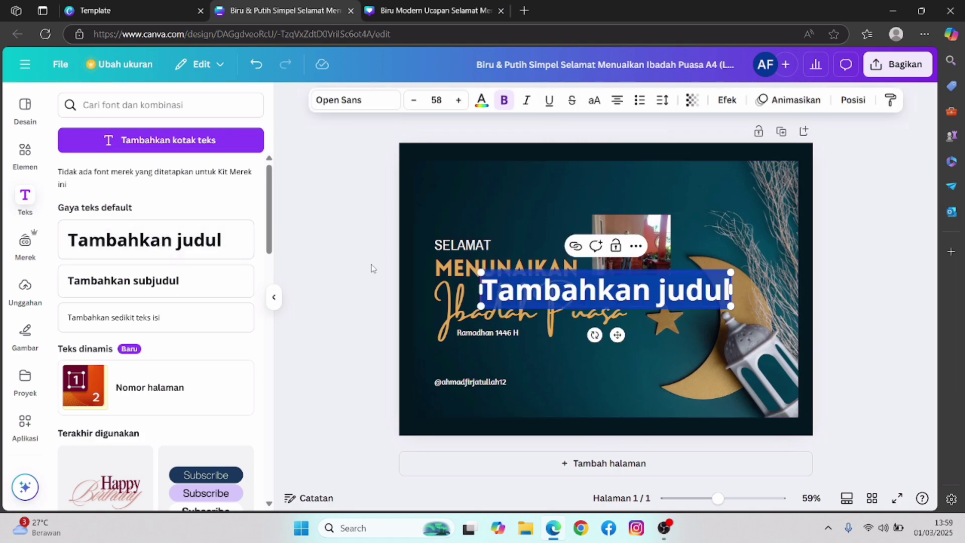
pyautogui.moveTo(564, 270); pyautogui.dragTo(552, 270)
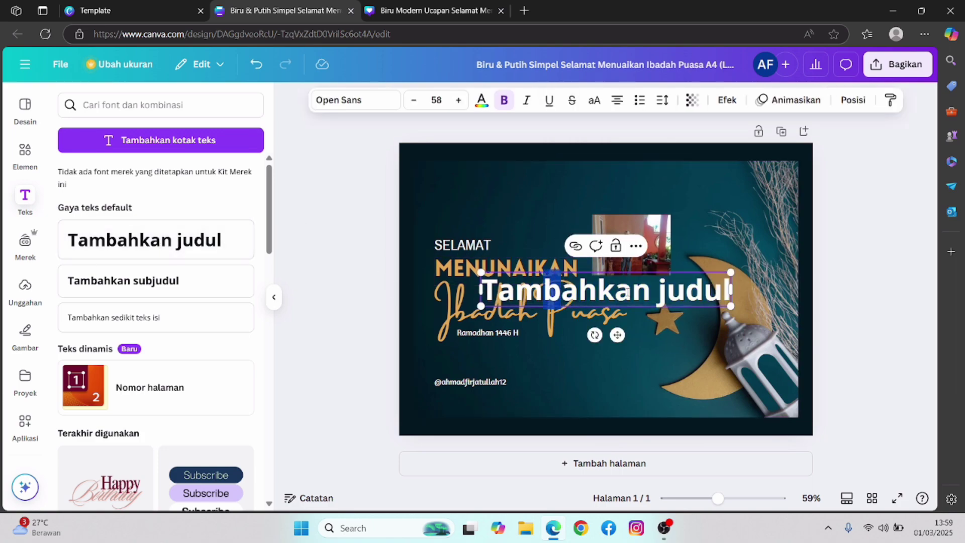
pyautogui.click(628, 292)
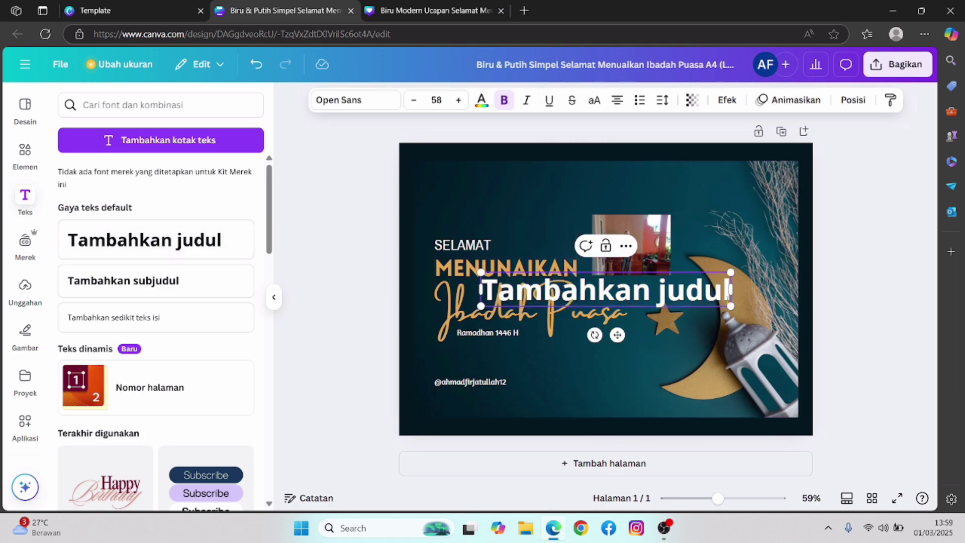
pyautogui.moveTo(730, 308); pyautogui.dragTo(626, 292)
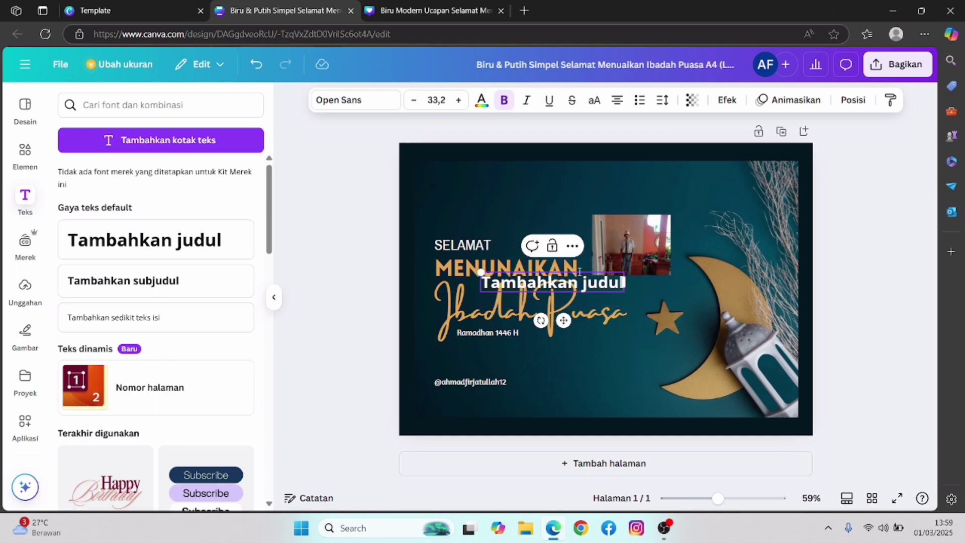
pyautogui.click(606, 336)
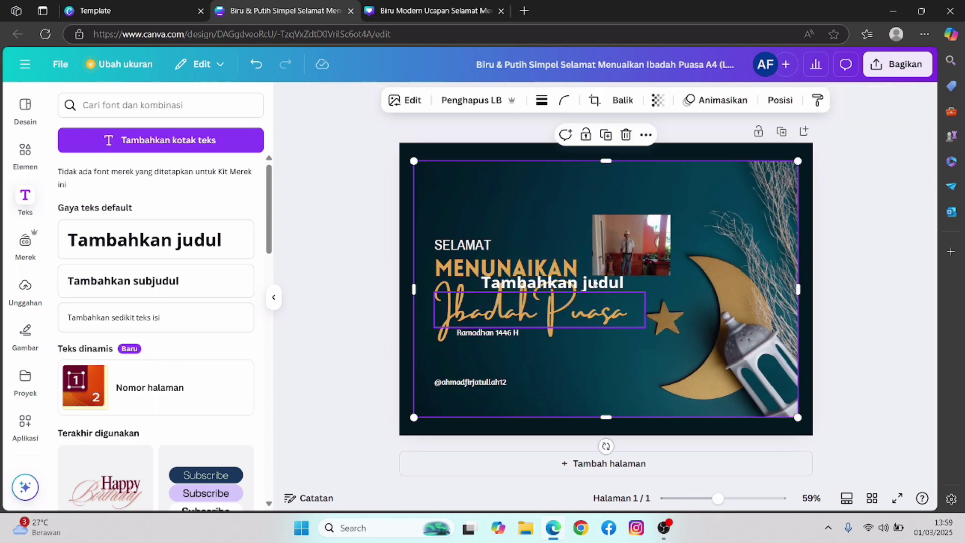
pyautogui.moveTo(595, 284); pyautogui.dragTo(503, 214)
# - Type 'Saya Mengucapkan' into the new heading
pyautogui.write('saya')
pyautogui.press('BackSpace')
pyautogui.press('BackSpace')
pyautogui.press('BackSpace')
pyautogui.press('BackSpace')
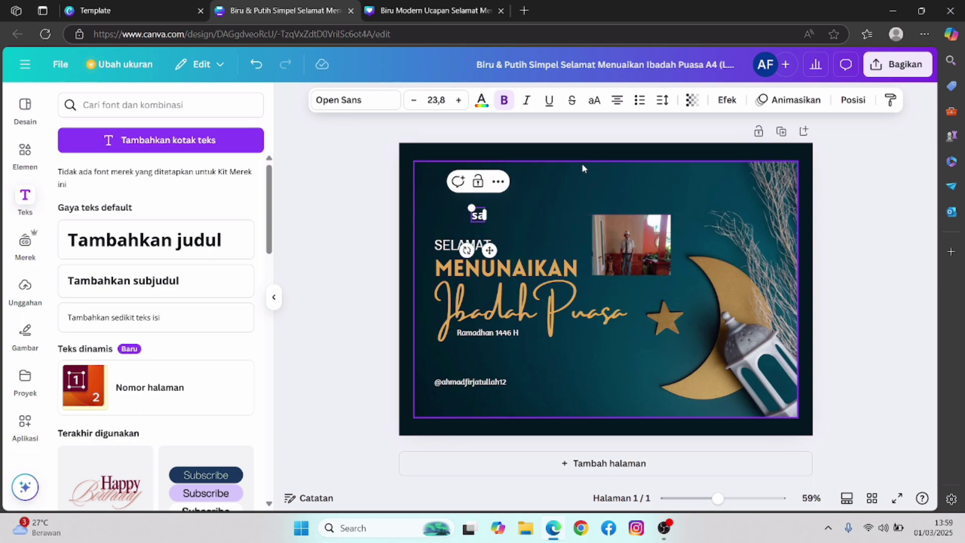
pyautogui.write('Saya M')
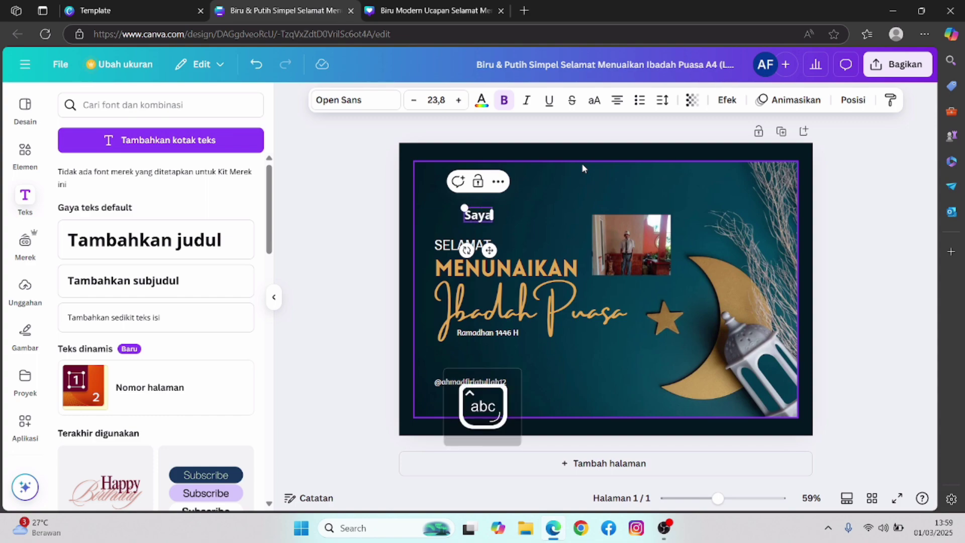
pyautogui.press('BackSpace')
pyautogui.press('BackSpace')
pyautogui.press('BackSpace')
pyautogui.press('BackSpace')
pyautogui.press('BackSpace')
pyautogui.write('aya Me')
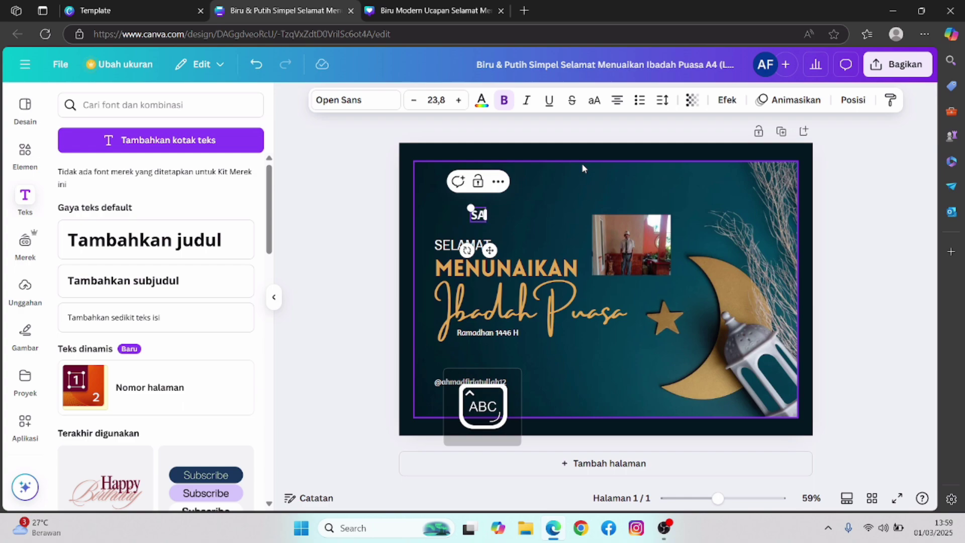
pyautogui.write('ngucac')
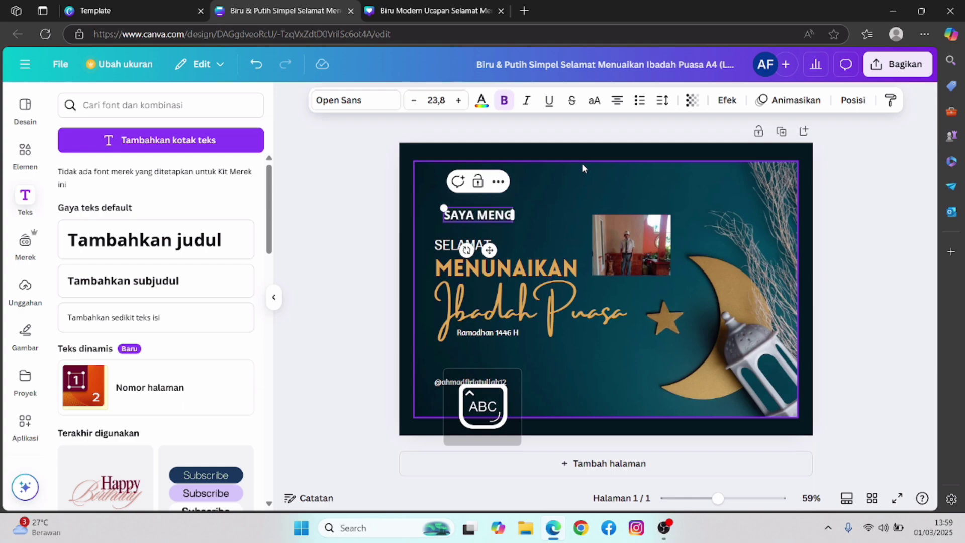
pyautogui.press('BackSpace')
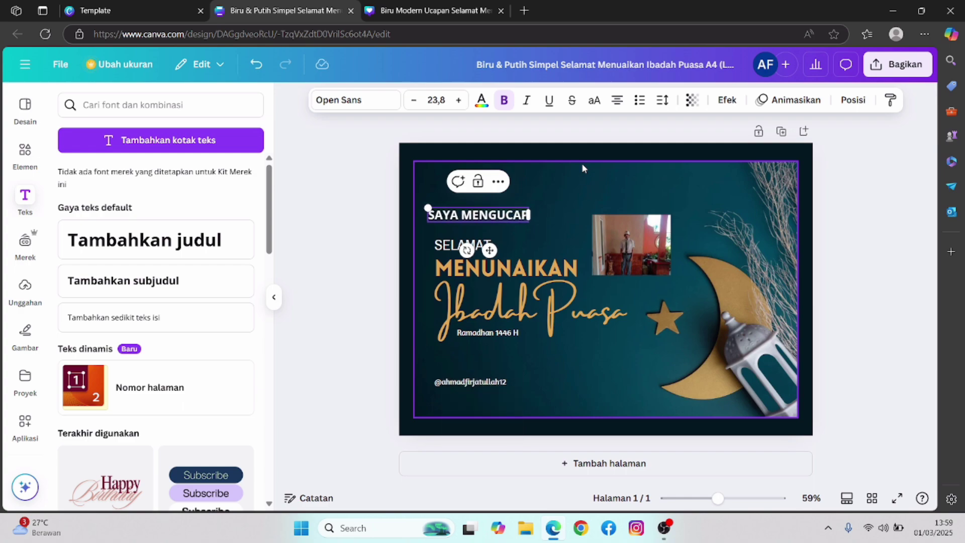
pyautogui.write('pkan')
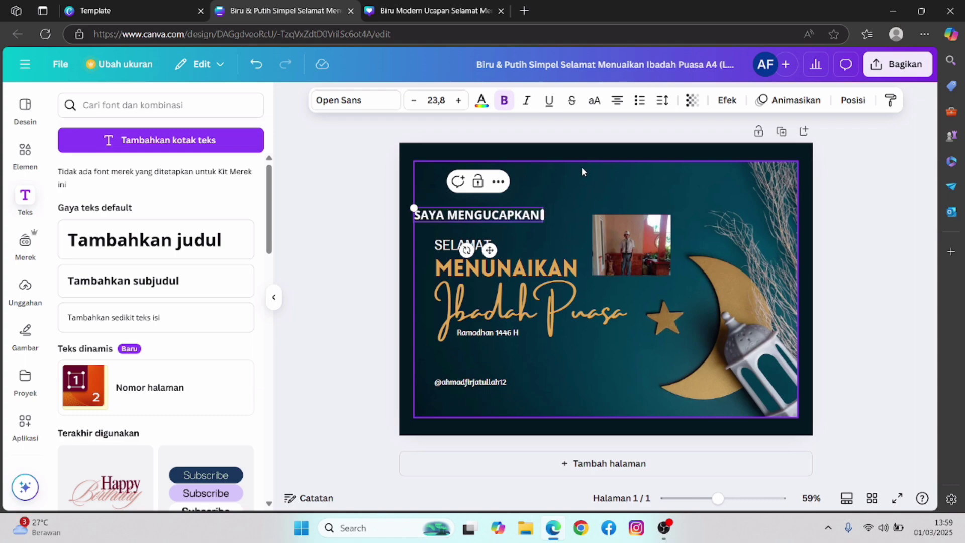
# - Shrink the SAYA MENGUCAPKAN line and align it with SELAMAT
pyautogui.click(582, 167)
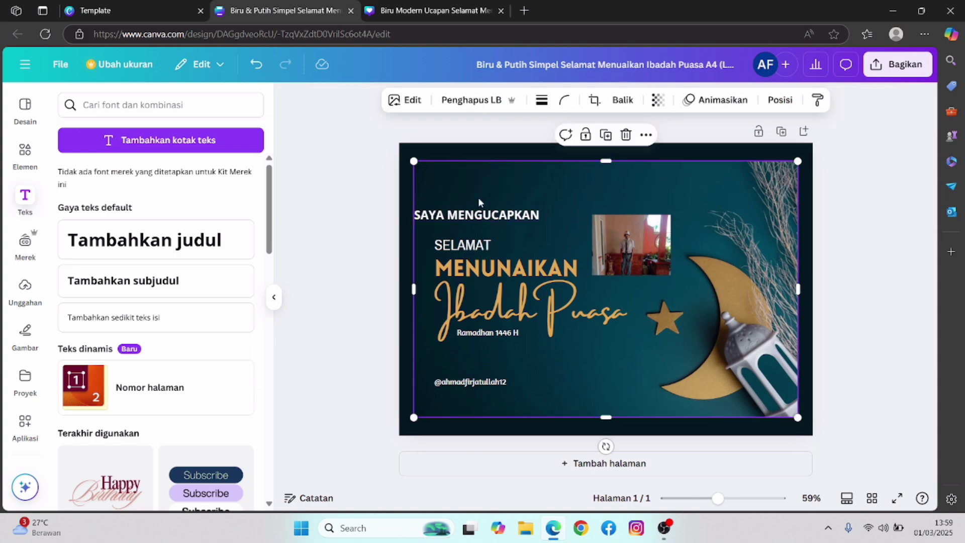
pyautogui.click(502, 217)
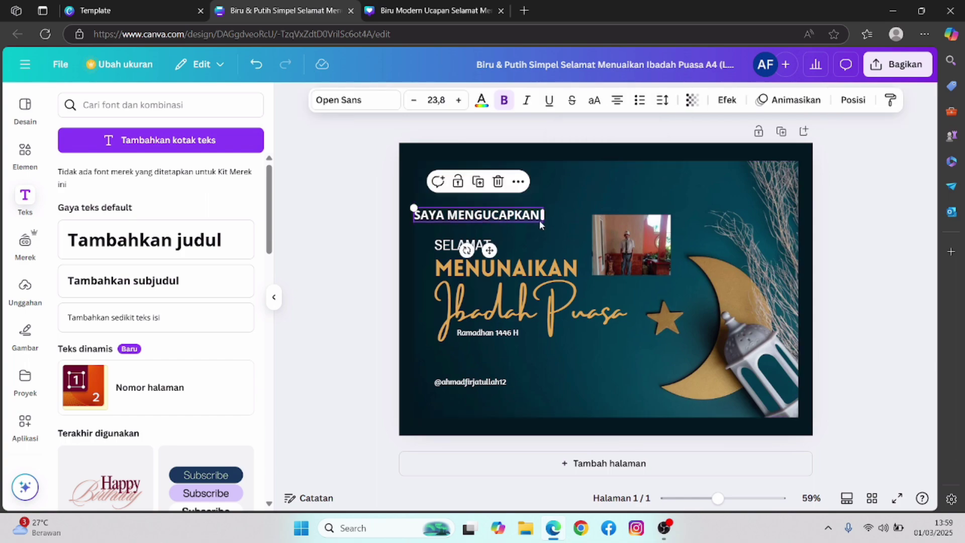
pyautogui.moveTo(542, 223); pyautogui.dragTo(519, 223)
pyautogui.click(533, 190)
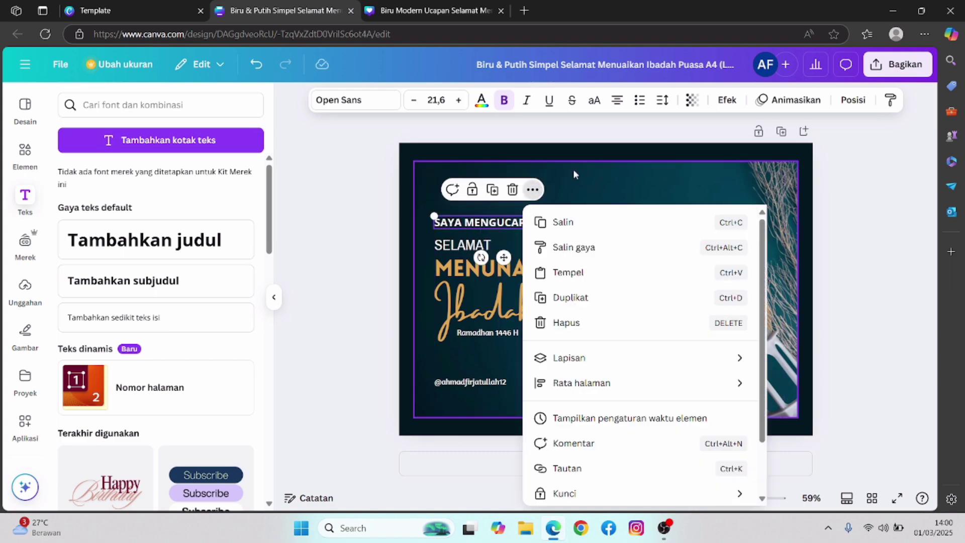
pyautogui.click(603, 197)
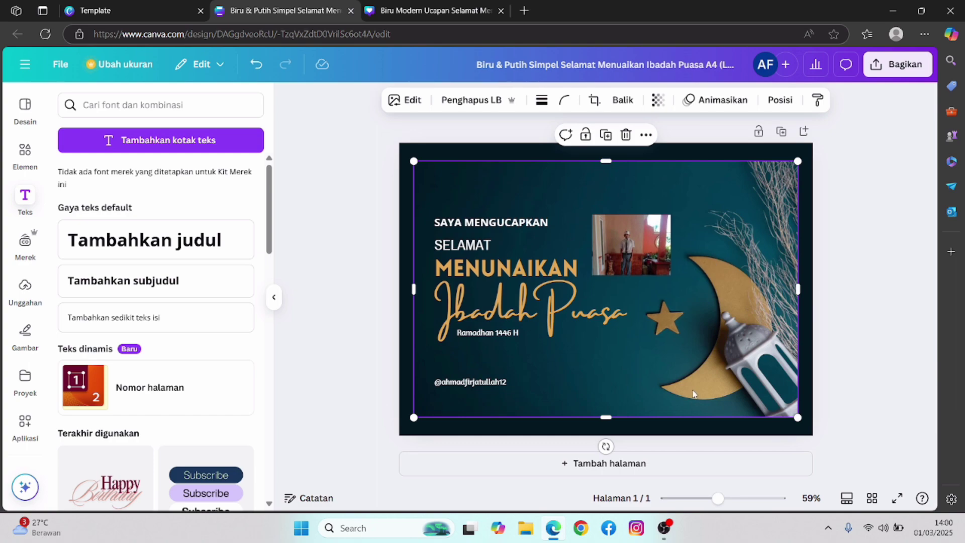
pyautogui.click(543, 309)
pyautogui.click(737, 257)
# - Add another heading reading 'Bila ada salah' followed by a line break
pyautogui.click(160, 244)
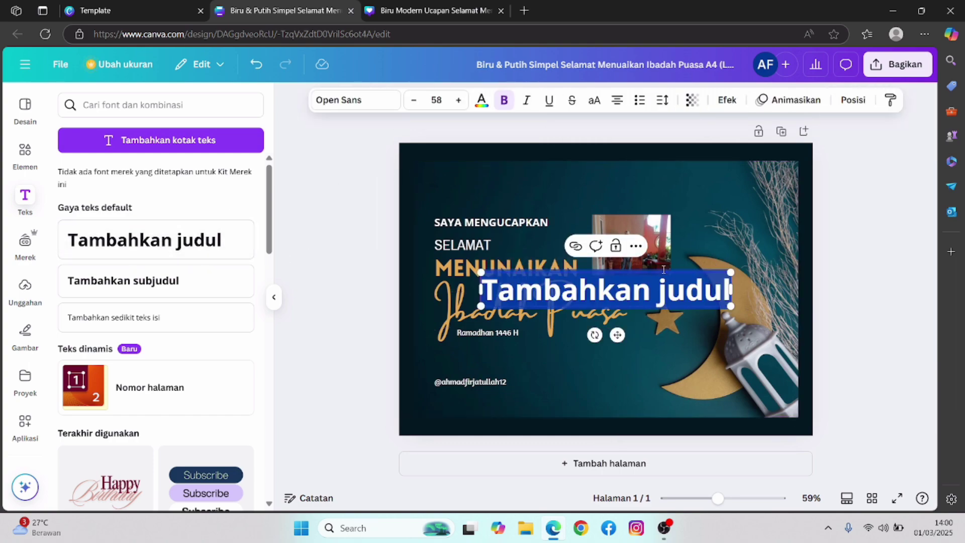
pyautogui.write('B')
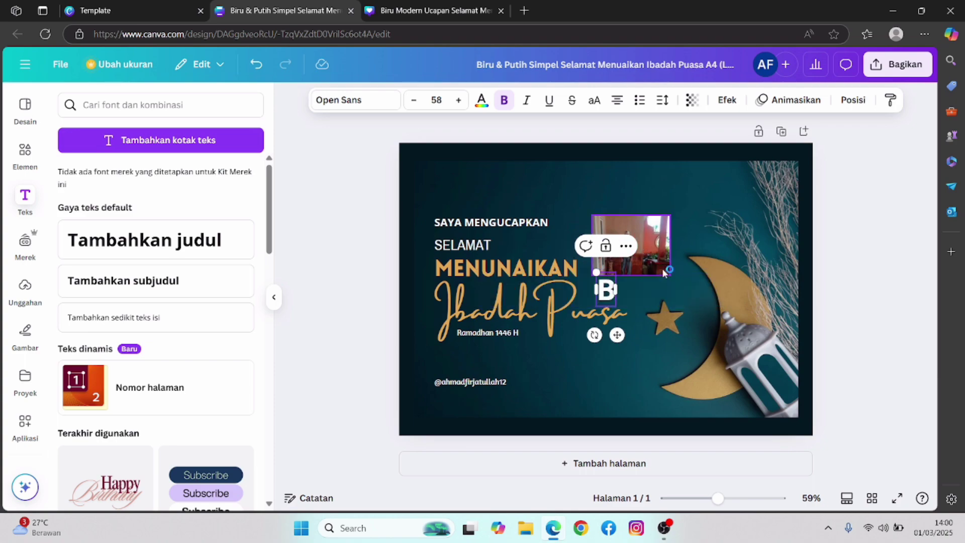
pyautogui.write('ila ada sala')
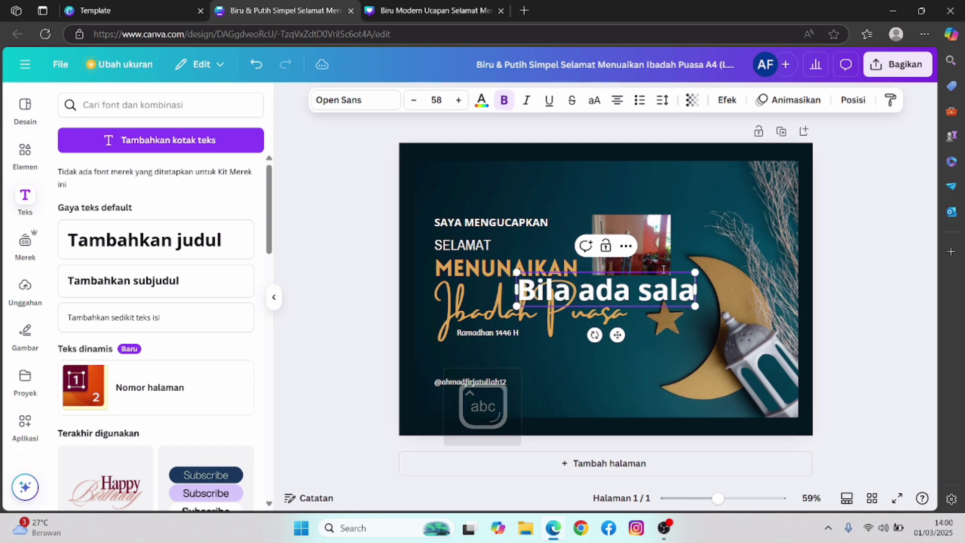
pyautogui.write('h')
pyautogui.press('Return')
# - Type 'Saya Minta Maaf' on the second line and shrink the text box
pyautogui.write('saya')
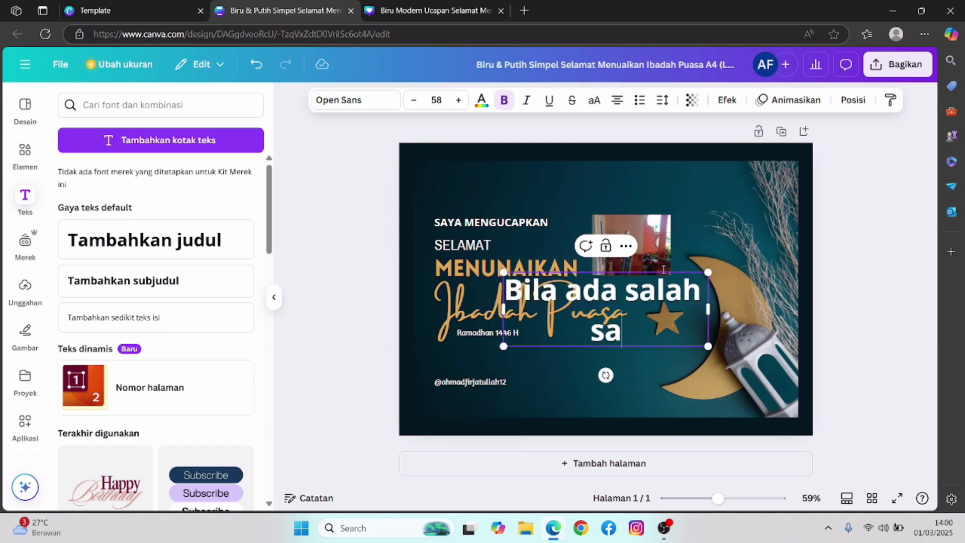
pyautogui.press('BackSpace')
pyautogui.press('BackSpace')
pyautogui.press('BackSpace')
pyautogui.press('capslock')
pyautogui.press('BackSpace')
pyautogui.write('S')
pyautogui.press('capslock')
pyautogui.write('aya')
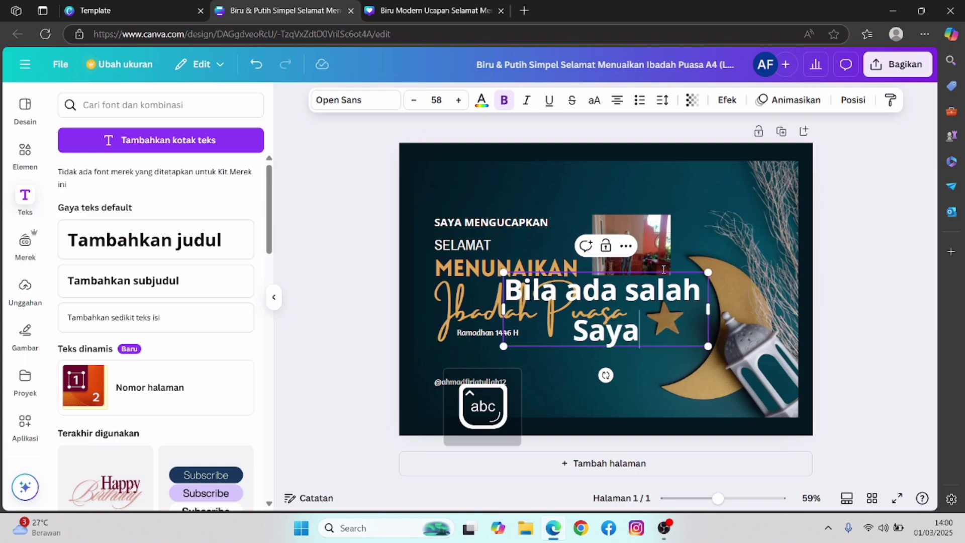
pyautogui.press('capslock')
pyautogui.write('Minta')
pyautogui.press('capslock')
pyautogui.write('M')
pyautogui.press('capslock')
pyautogui.write('aaf')
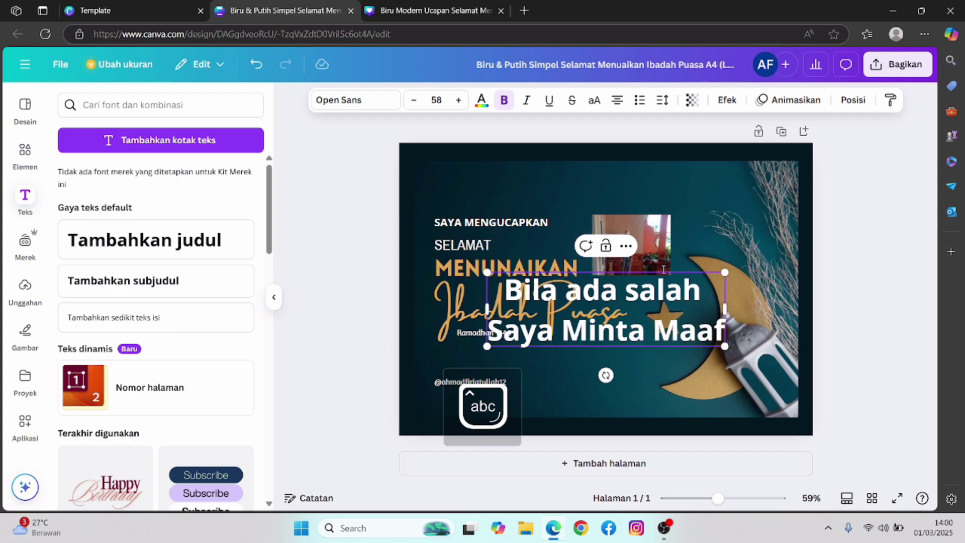
pyautogui.moveTo(724, 346); pyautogui.dragTo(553, 274)
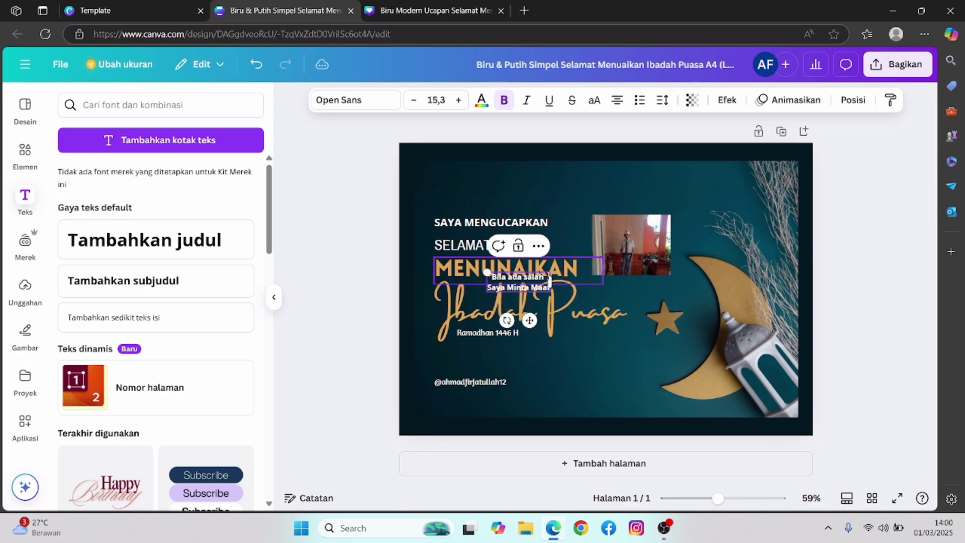
# - Move the apology text lower and to the right, and make it smaller
pyautogui.click(578, 378)
pyautogui.click(526, 286)
pyautogui.moveTo(526, 286); pyautogui.dragTo(535, 355)
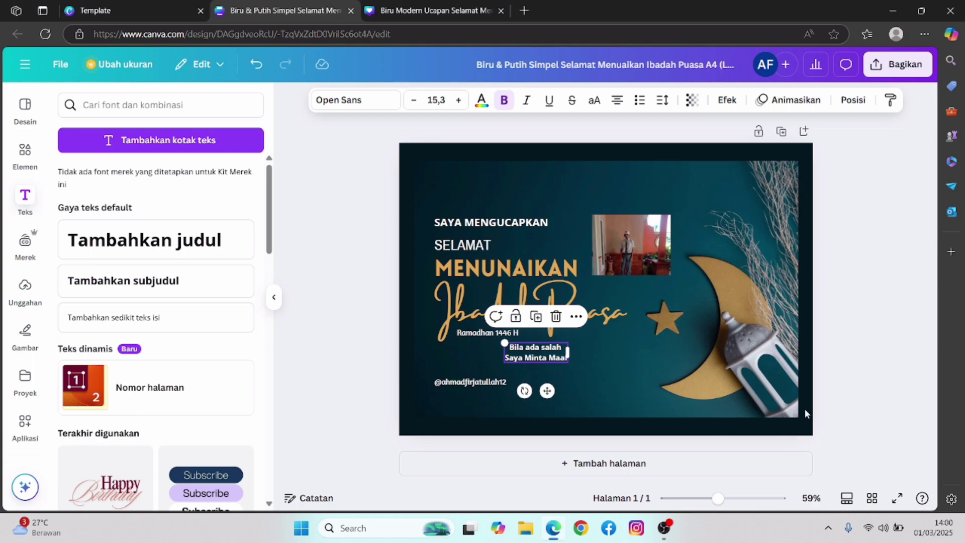
pyautogui.moveTo(519, 354); pyautogui.dragTo(542, 373)
pyautogui.click(605, 357)
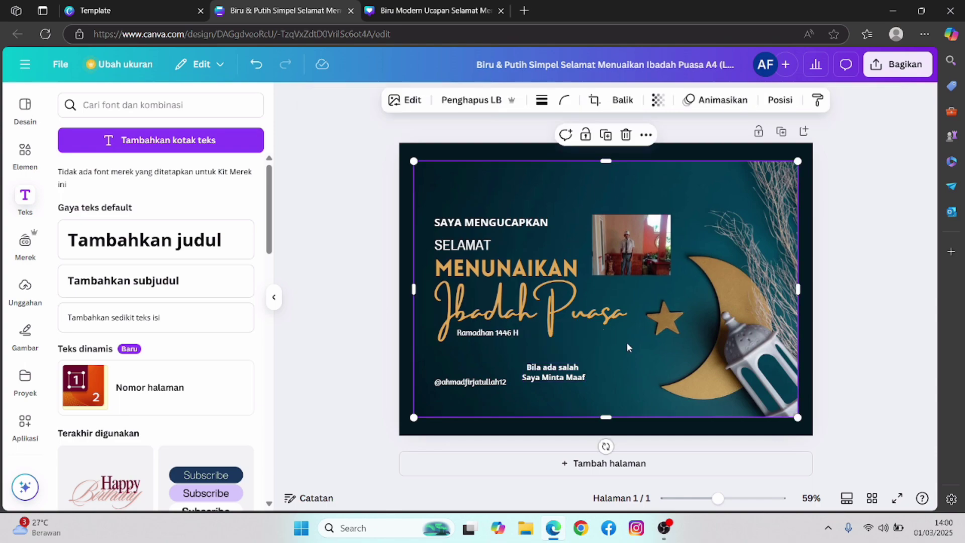
pyautogui.click(578, 373)
pyautogui.moveTo(588, 383); pyautogui.dragTo(551, 379)
# - Reposition the 'Bila ada salah' text beside MENUNAIKAN and show the desktop
pyautogui.click(618, 322)
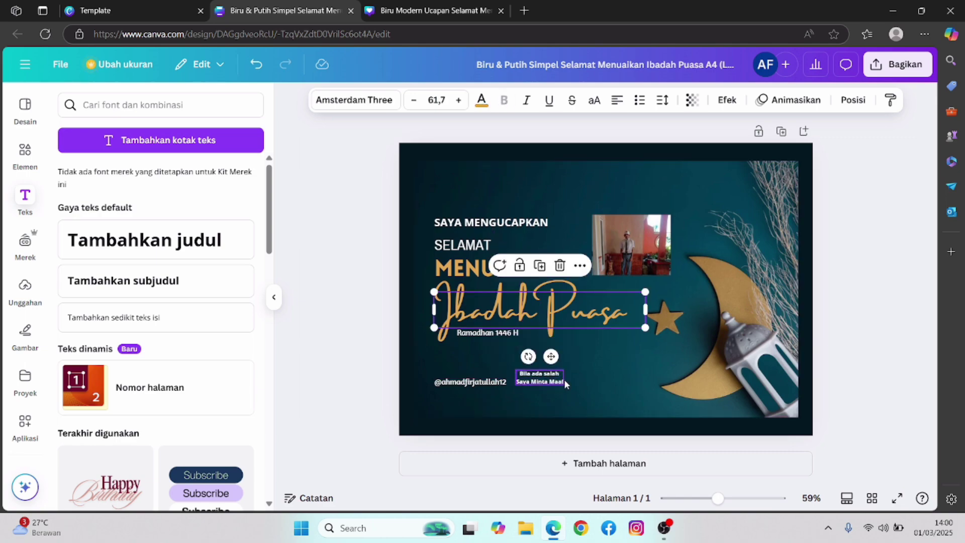
pyautogui.click(615, 358)
pyautogui.moveTo(539, 378); pyautogui.dragTo(646, 293)
pyautogui.press('super+d')
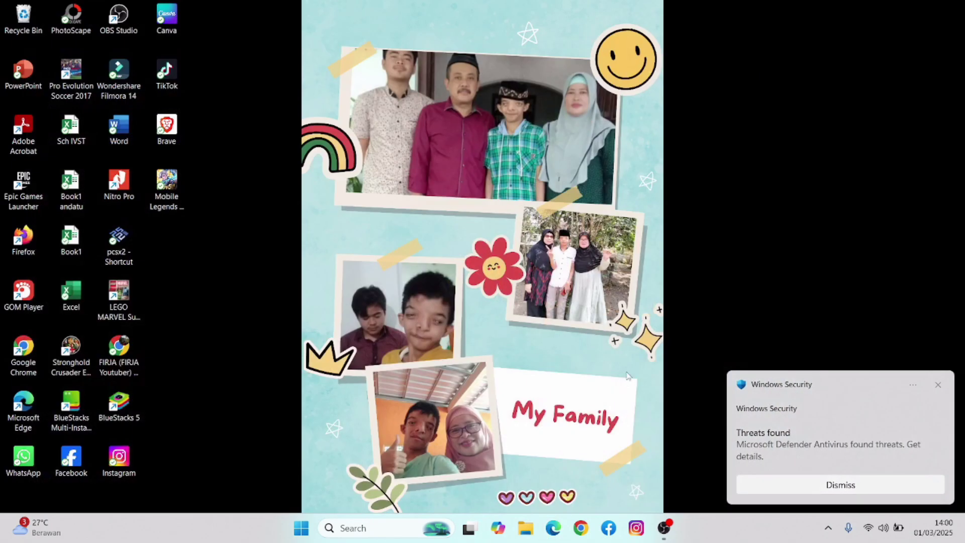
# - Reopen Edge, rerun the 'canva' Google search from history, and open the Canva result
pyautogui.click(554, 527)
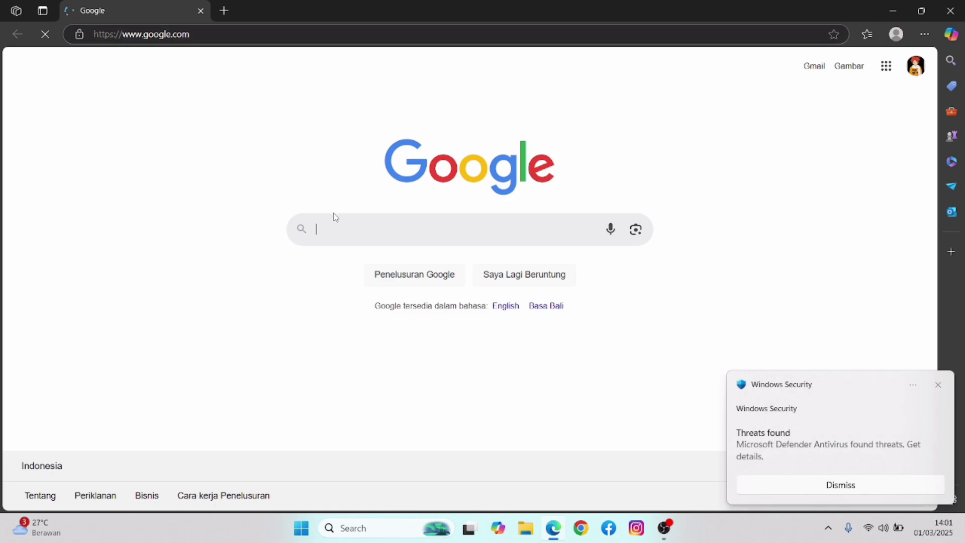
pyautogui.click(336, 221)
pyautogui.click(337, 254)
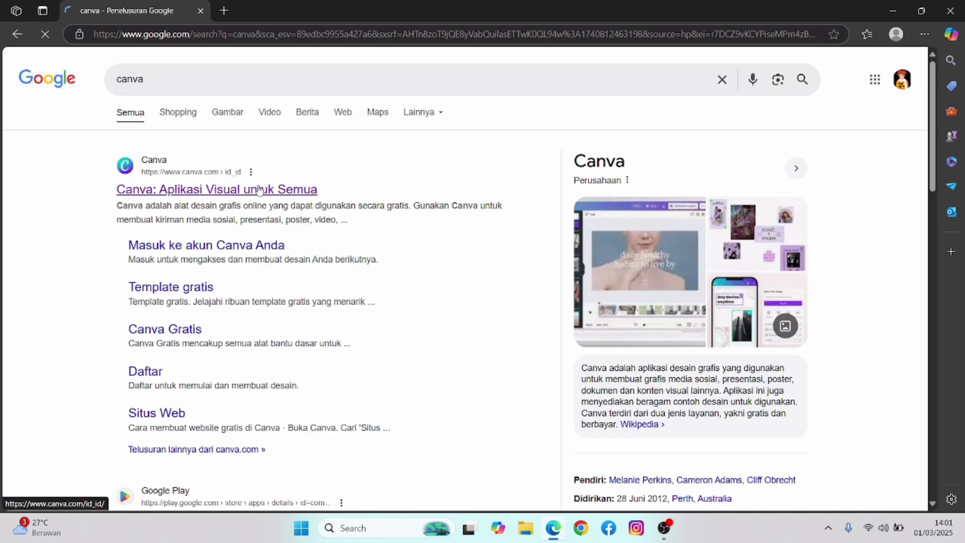
pyautogui.click(260, 189)
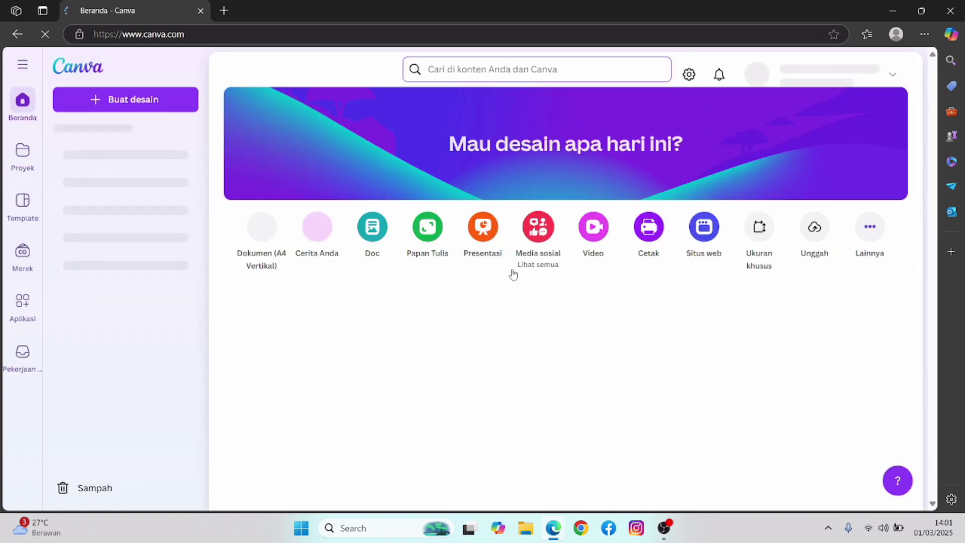
# - Reopen the recent 'Biru & Putih Simpel Selamat...' design from the Canva home page
pyautogui.scroll(-1, 477, 279)
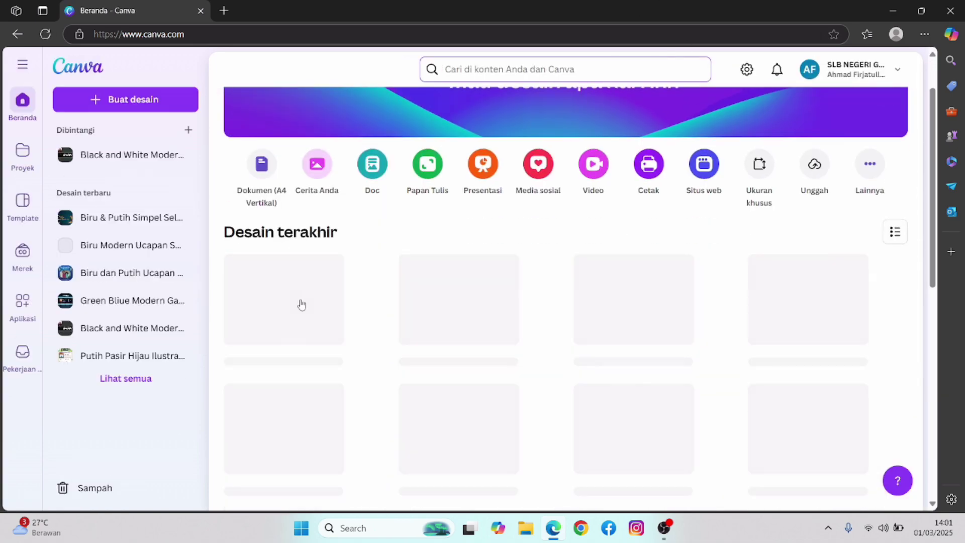
pyautogui.click(302, 302)
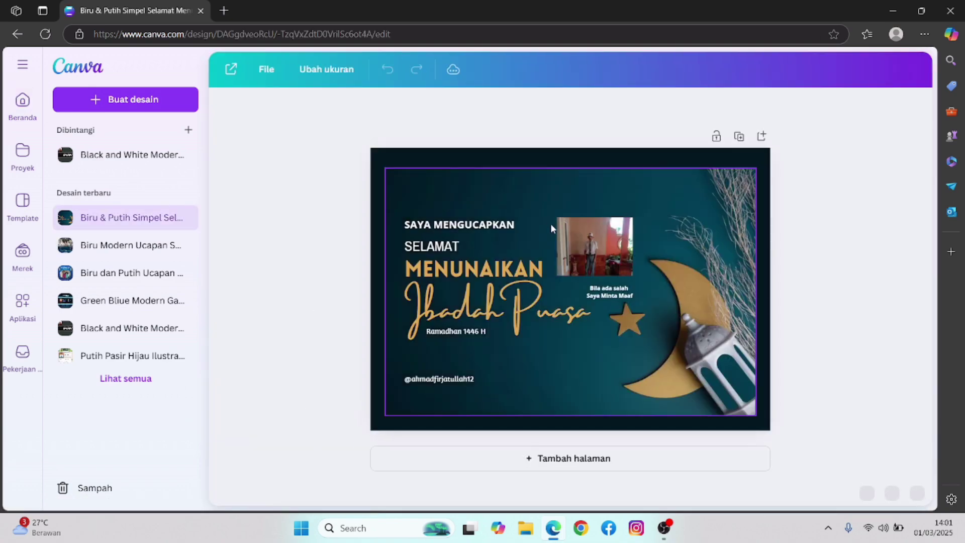
pyautogui.click(694, 277)
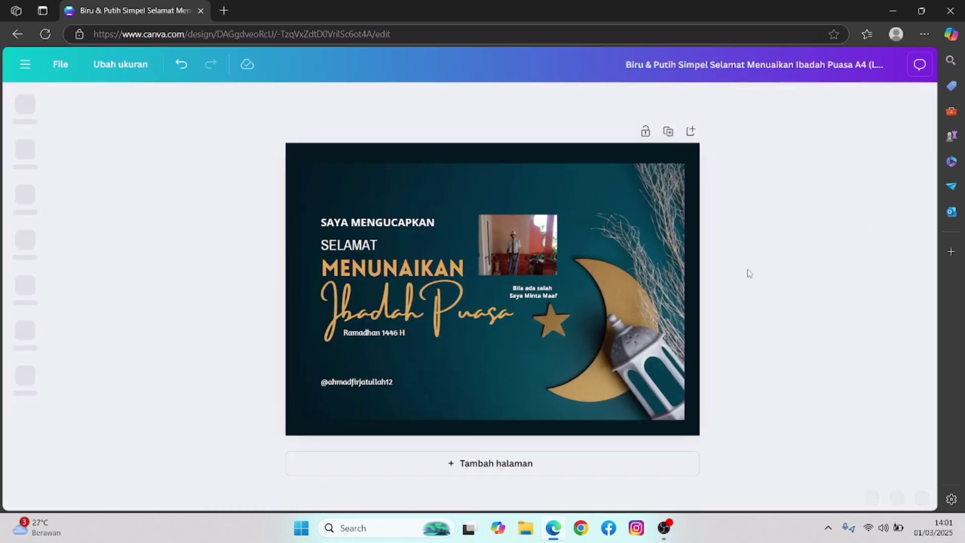
# - Nudge the 'Bila ada salah / Saya Minta Maaf' text slightly left and show the text styles panel
pyautogui.click(536, 293)
pyautogui.moveTo(536, 293); pyautogui.dragTo(532, 290)
pyautogui.click(780, 276)
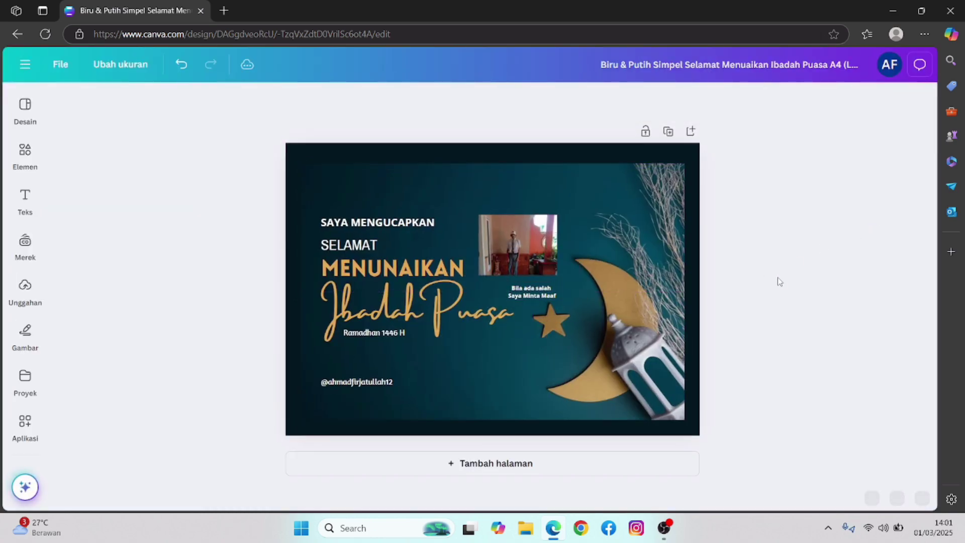
pyautogui.click(26, 201)
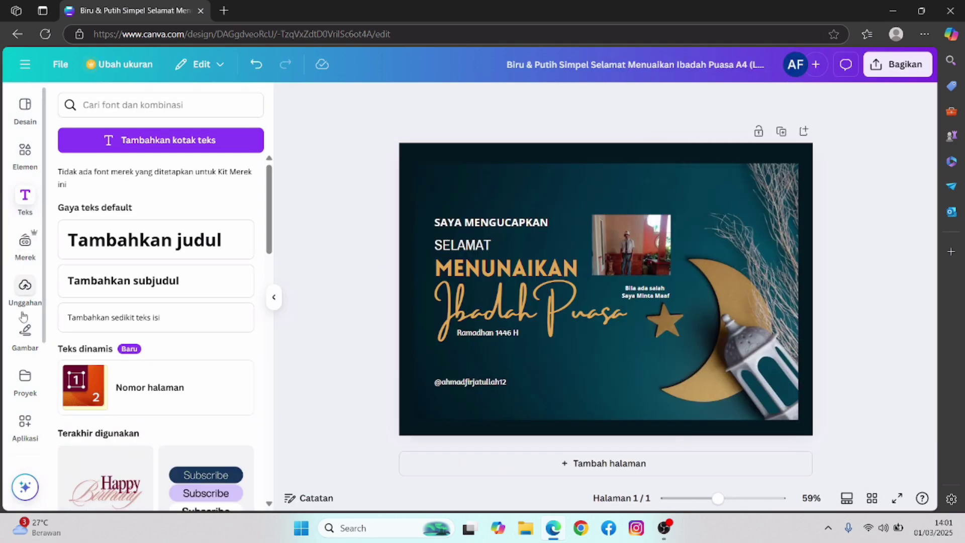
# - Remove the standing man photo's background with Penghapus LB, then look at its border and corner options
pyautogui.click(619, 234)
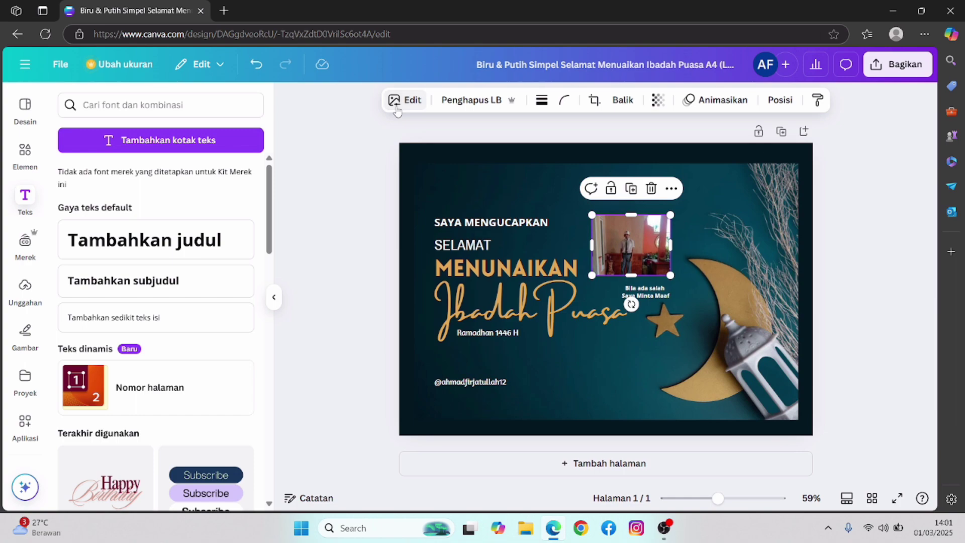
pyautogui.click(414, 102)
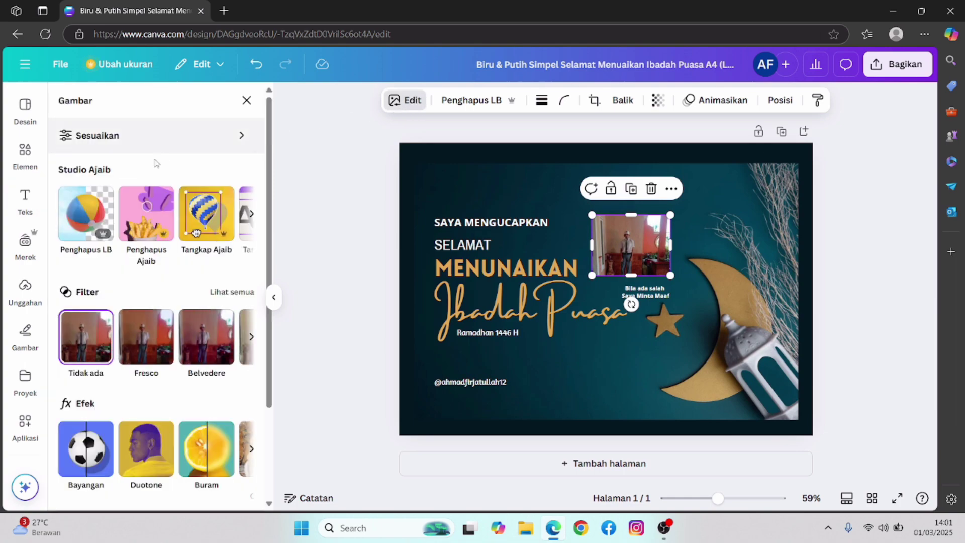
pyautogui.scroll(-3, 187, 309)
pyautogui.scroll(3, 226, 302)
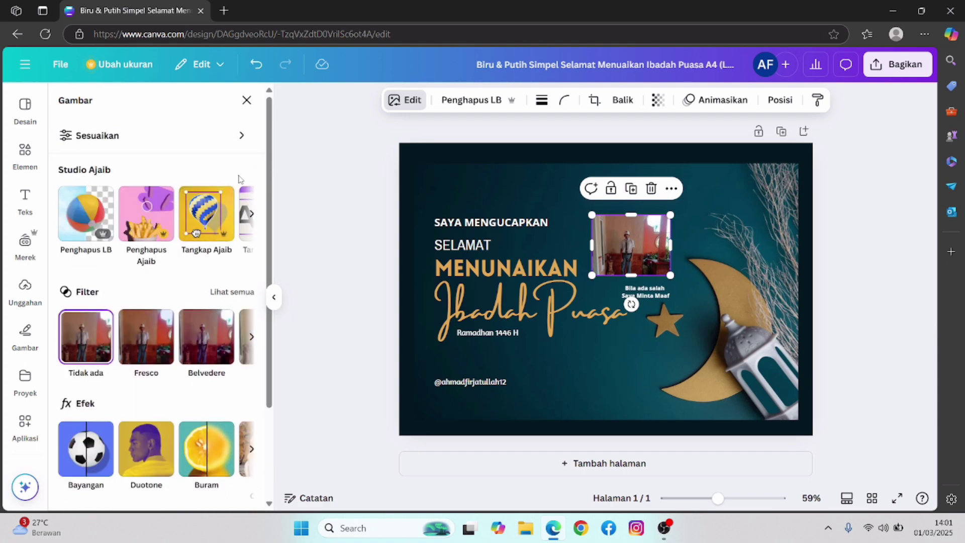
pyautogui.click(512, 100)
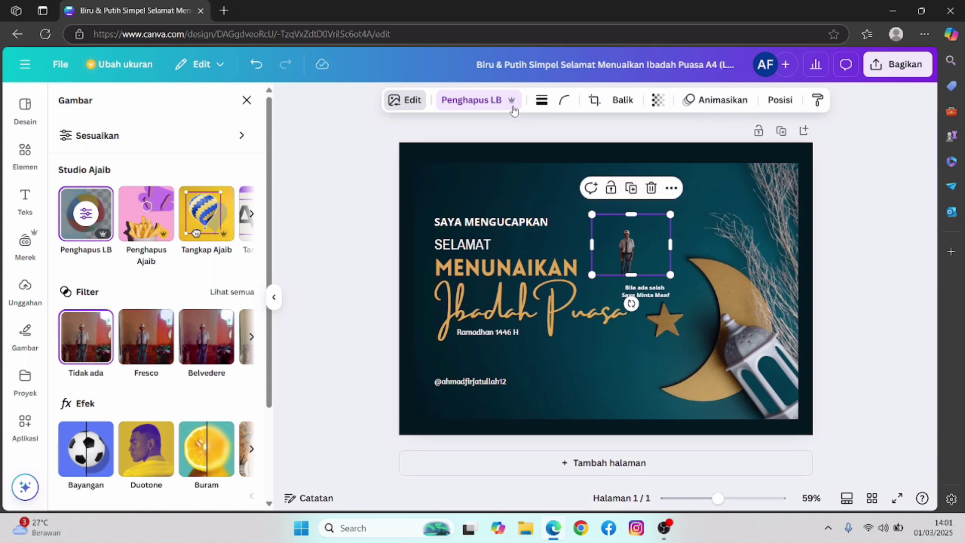
pyautogui.click(541, 100)
pyautogui.click(566, 100)
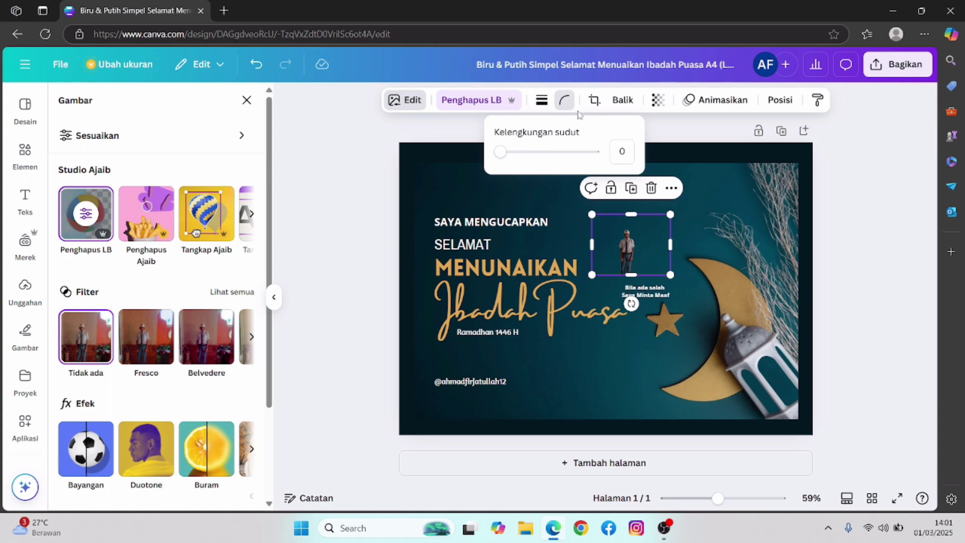
pyautogui.moveTo(572, 154); pyautogui.dragTo(443, 174)
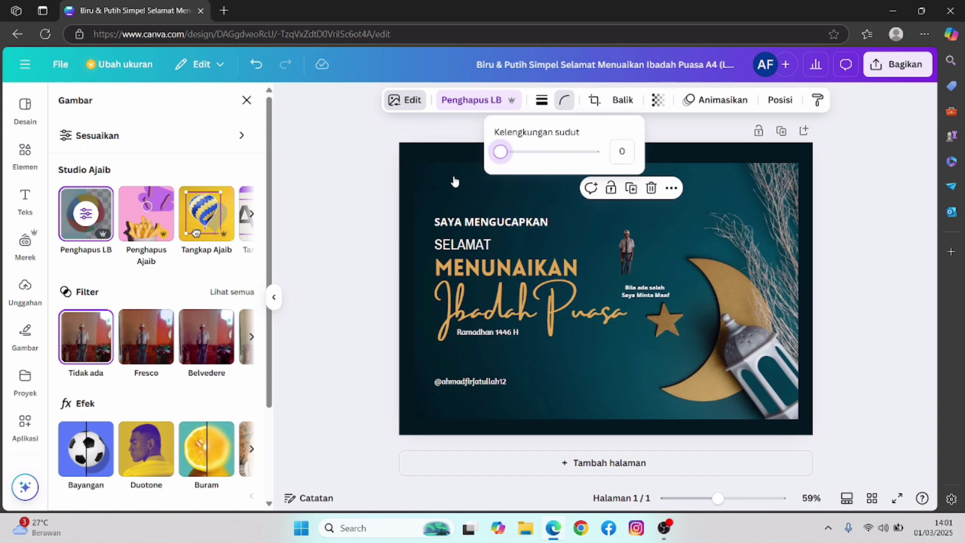
pyautogui.press('Escape')
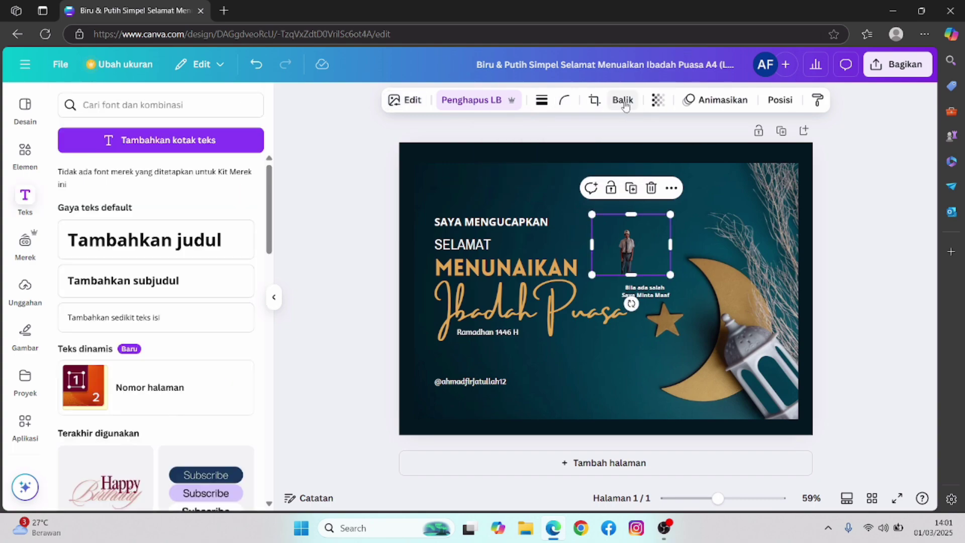
pyautogui.click(656, 102)
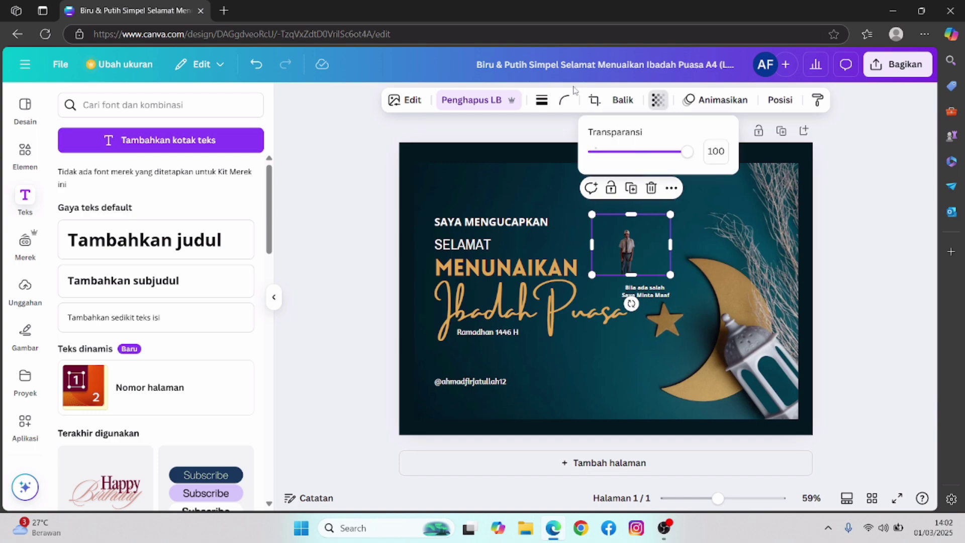
pyautogui.click(564, 102)
pyautogui.click(459, 124)
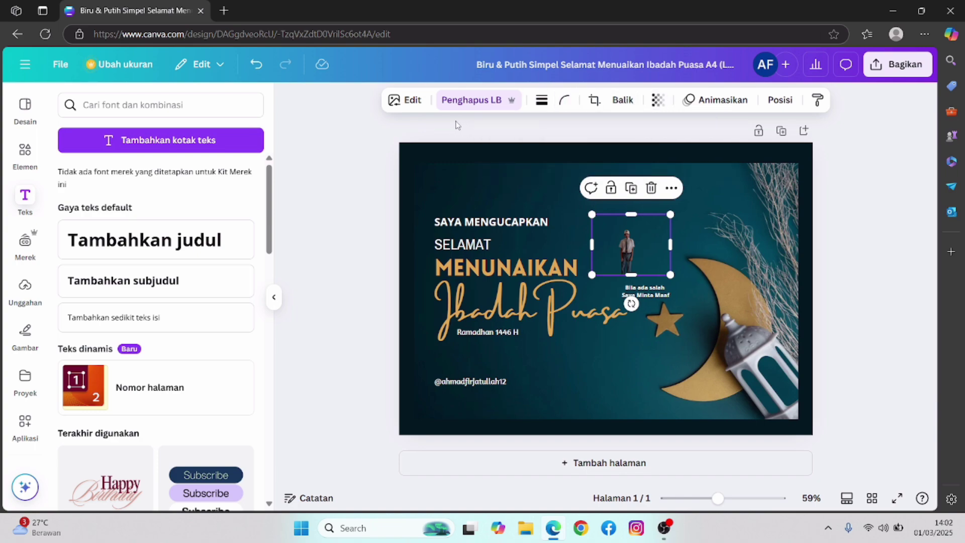
pyautogui.click(405, 99)
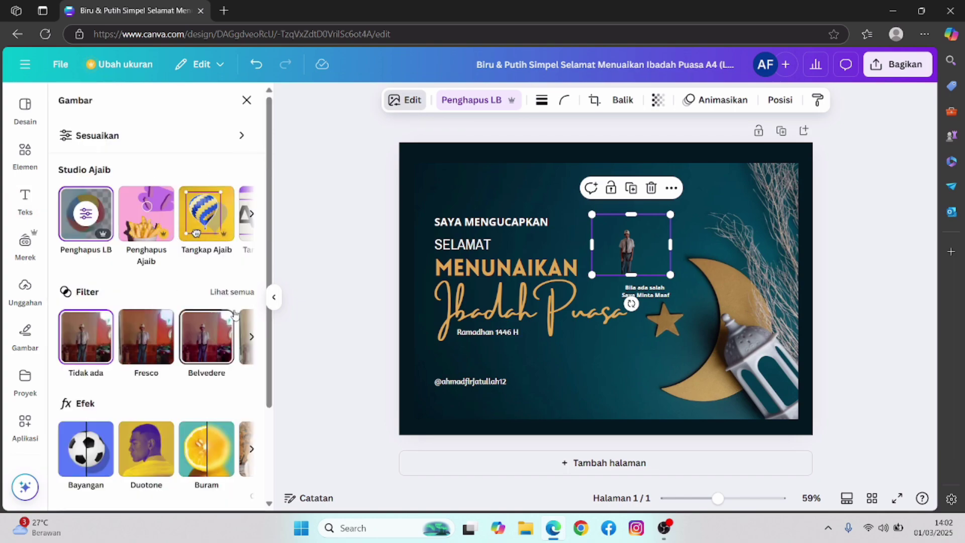
pyautogui.scroll(-3, 191, 322)
pyautogui.scroll(3, 249, 355)
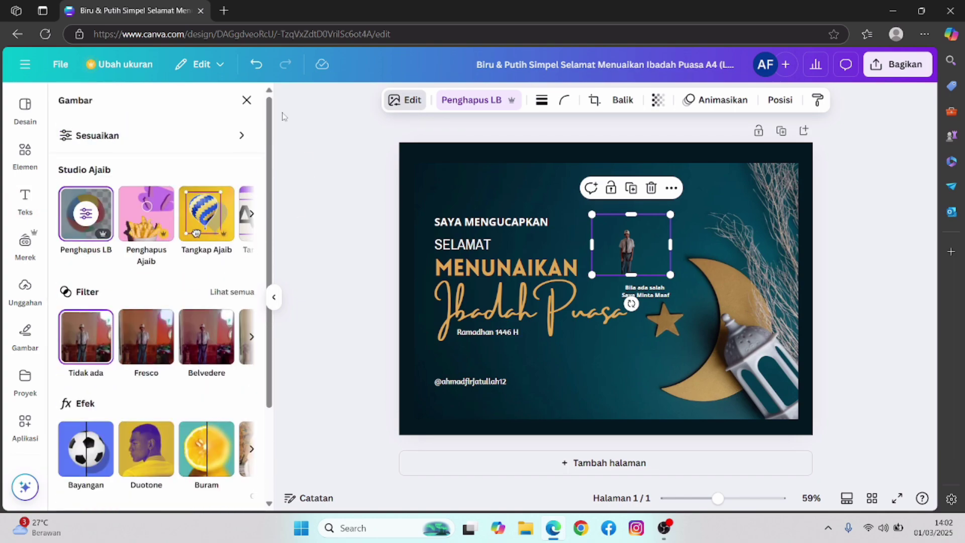
pyautogui.click(233, 214)
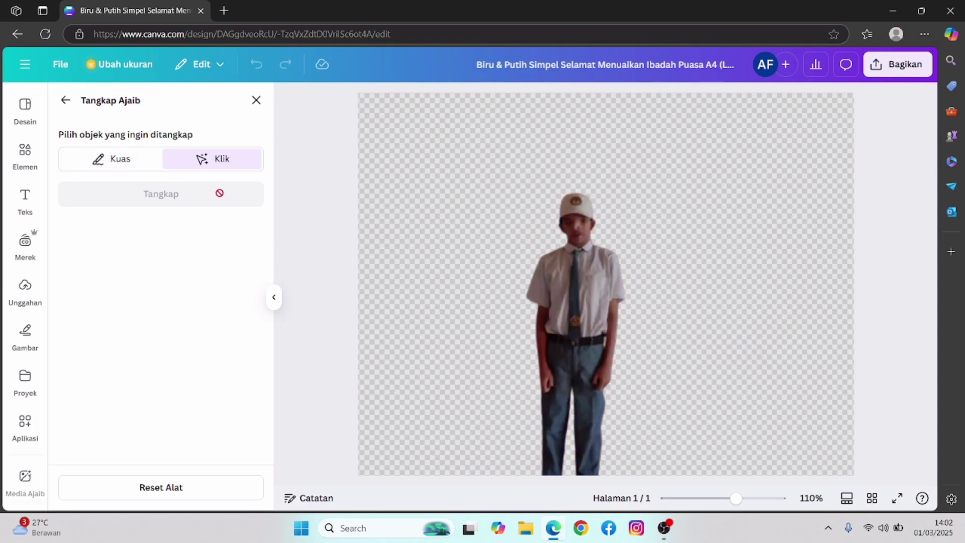
pyautogui.click(254, 102)
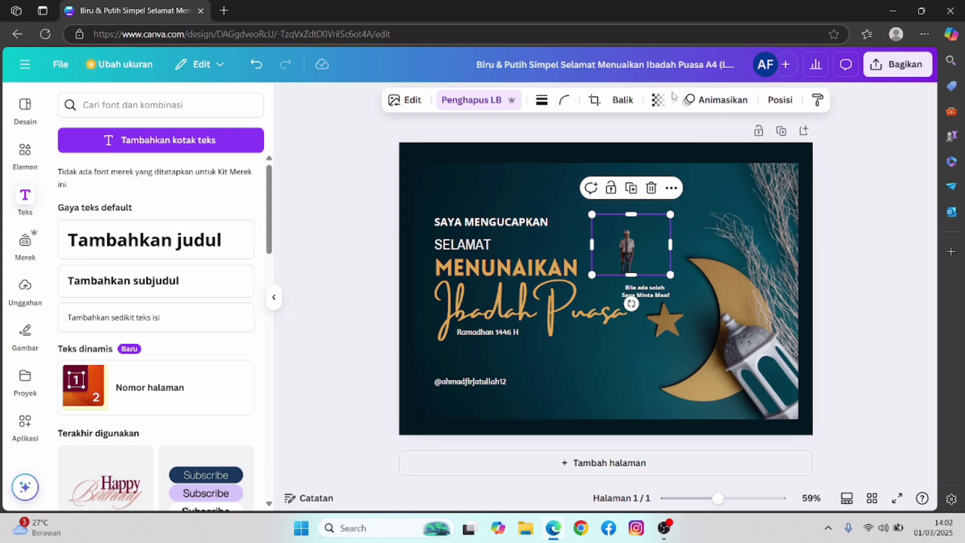
# - Browse the Foto and Halaman animation choices for the cut-out photo
pyautogui.click(717, 105)
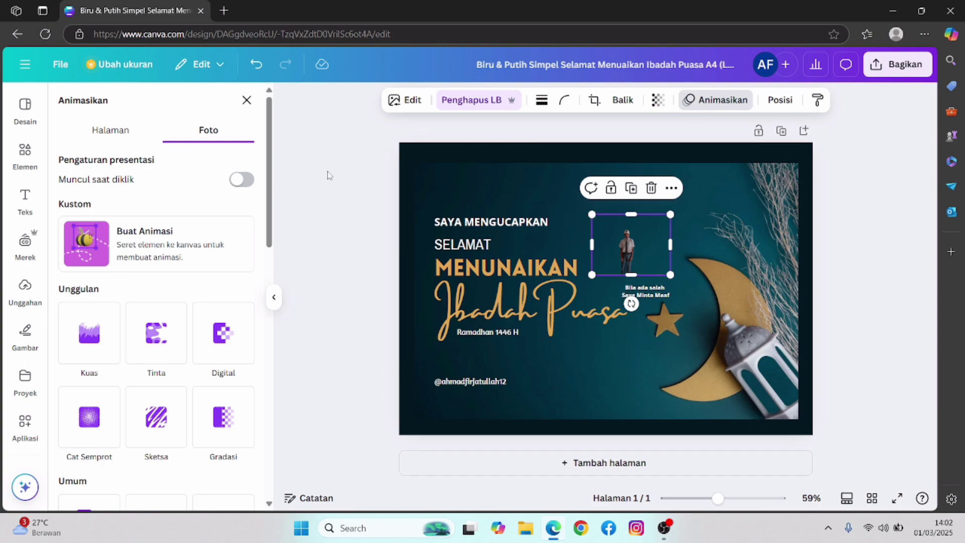
pyautogui.scroll(-3, 155, 232)
pyautogui.scroll(3, 155, 221)
pyautogui.scroll(-10, 155, 216)
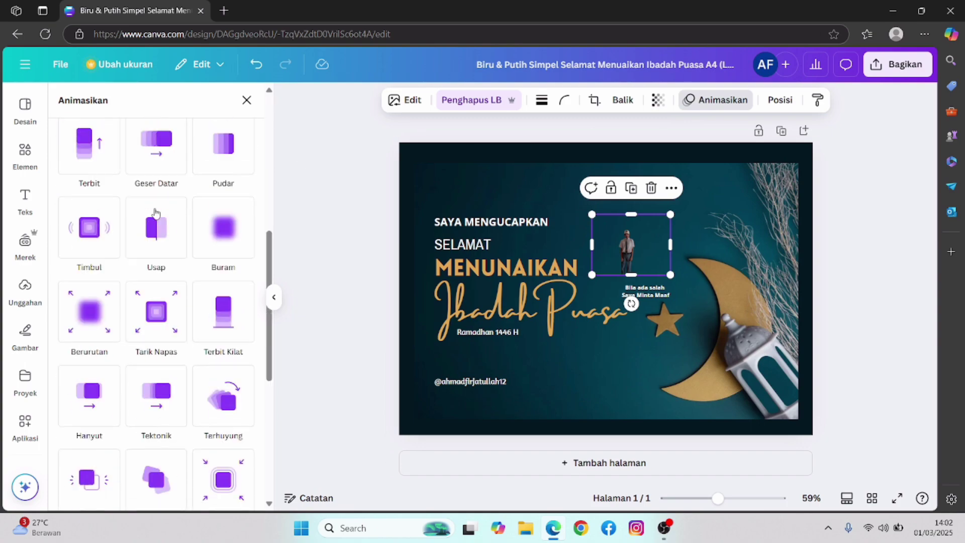
pyautogui.scroll(10, 155, 215)
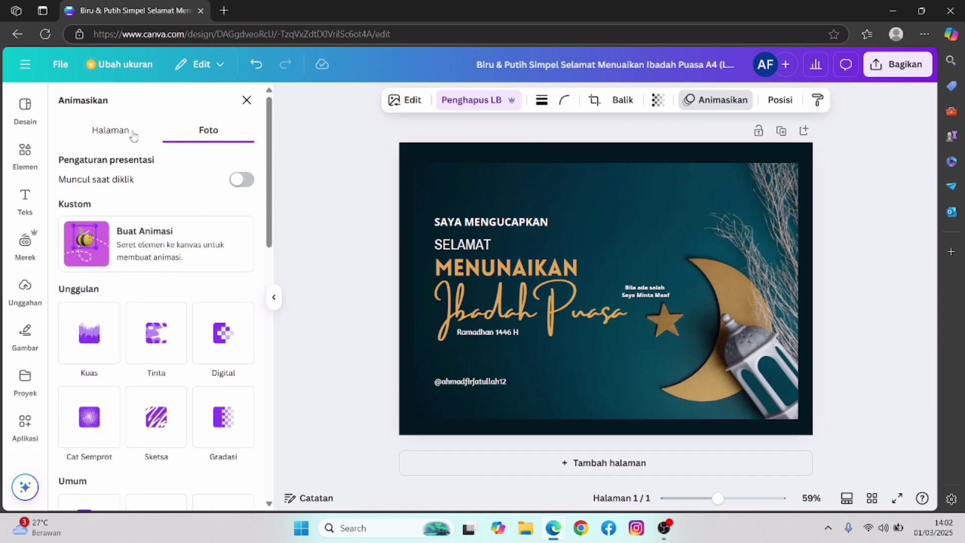
pyautogui.click(137, 129)
pyautogui.scroll(-5, 211, 241)
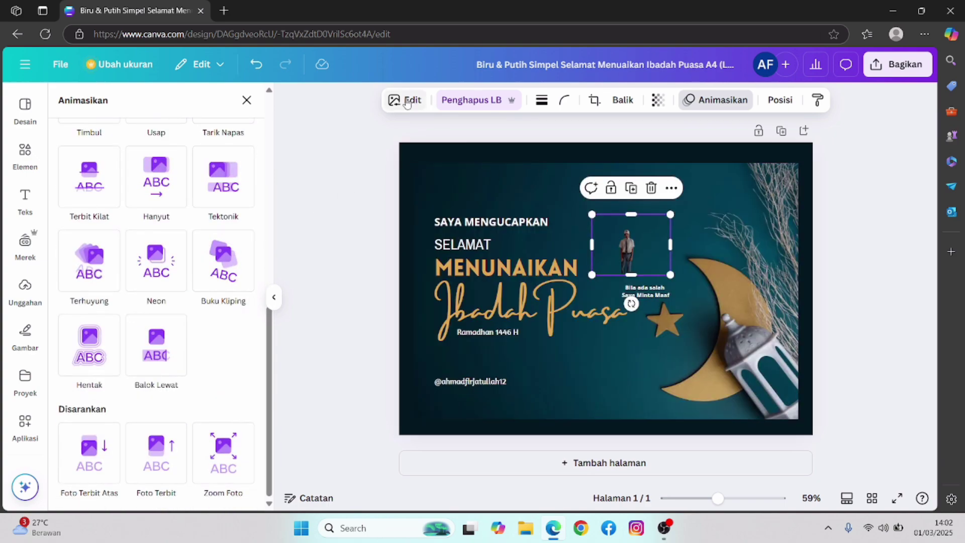
# - Check the photo's border and Balik flip options, then return to its Edit panel
pyautogui.click(542, 100)
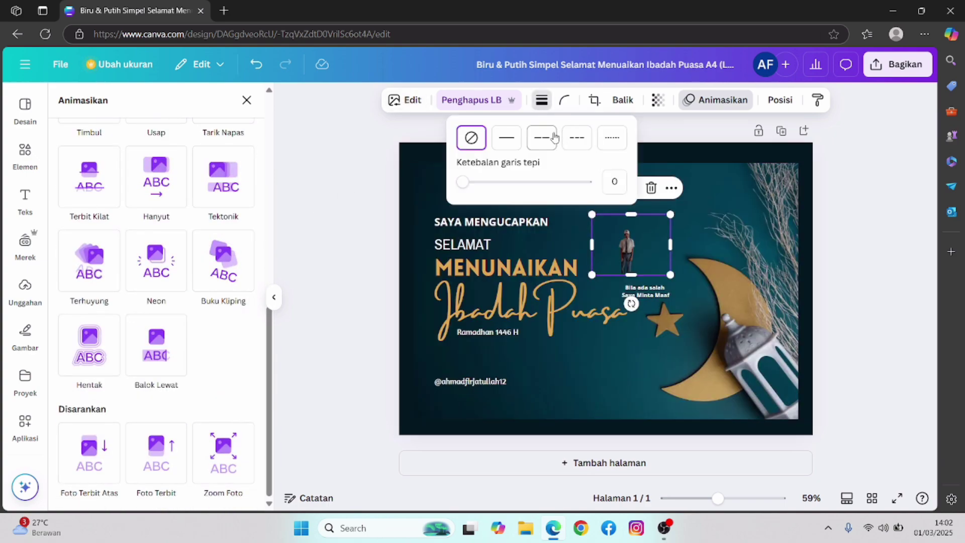
pyautogui.click(622, 99)
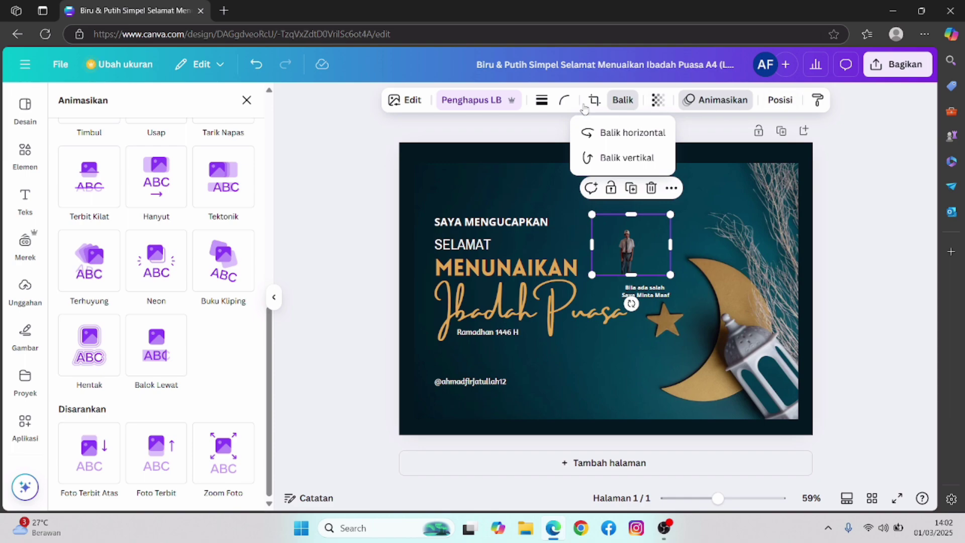
pyautogui.click(394, 100)
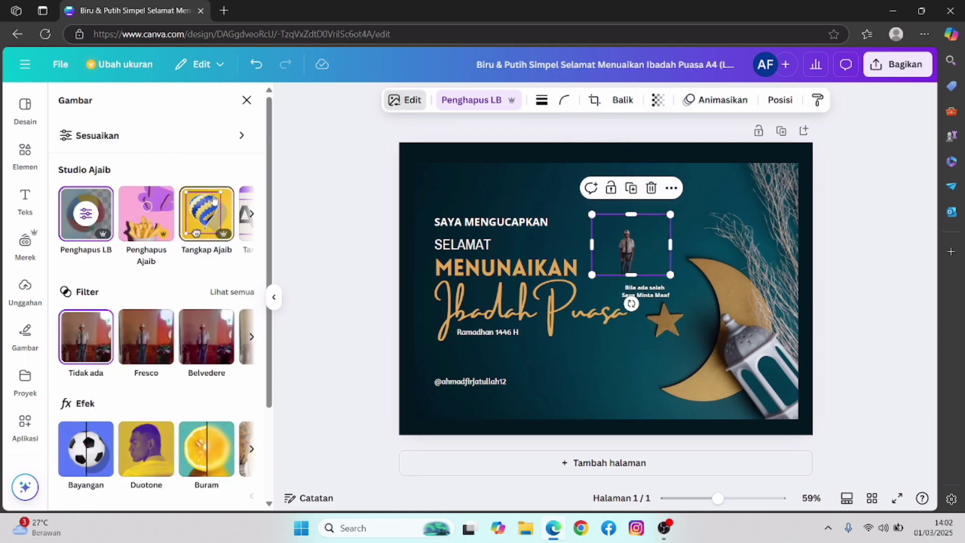
# - Open Sesuaikan for the photo, try Latar depan and Klik area, then choose Semua to view Warna and Tekstur sliders
pyautogui.click(251, 216)
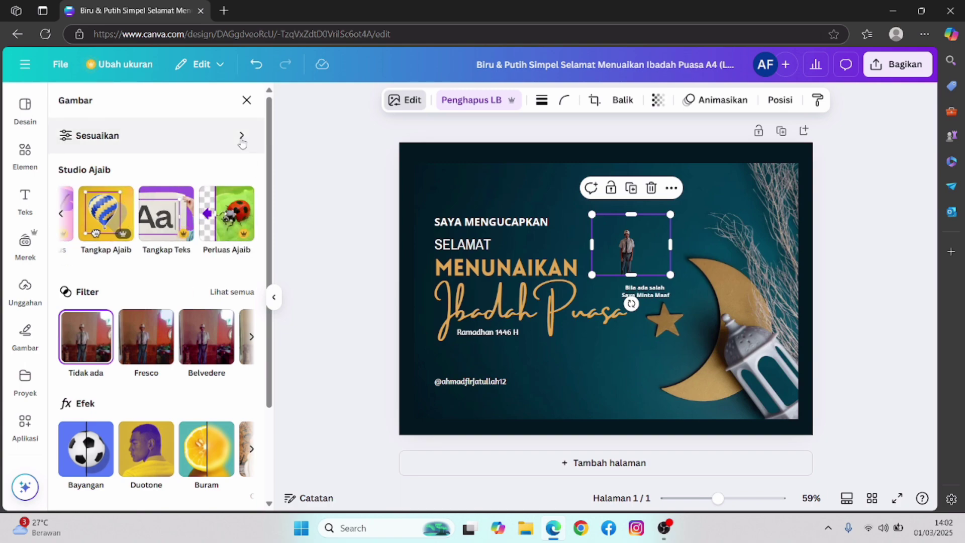
pyautogui.click(241, 142)
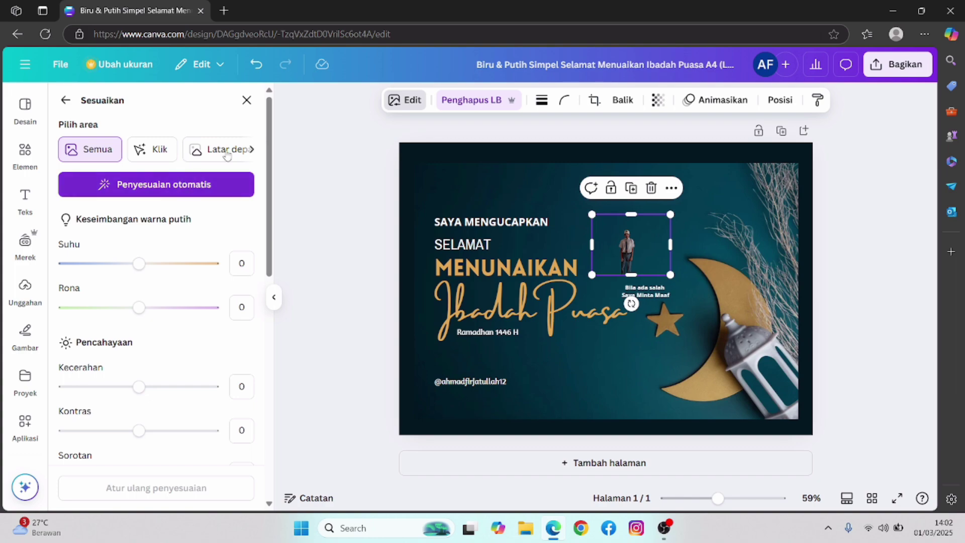
pyautogui.click(219, 159)
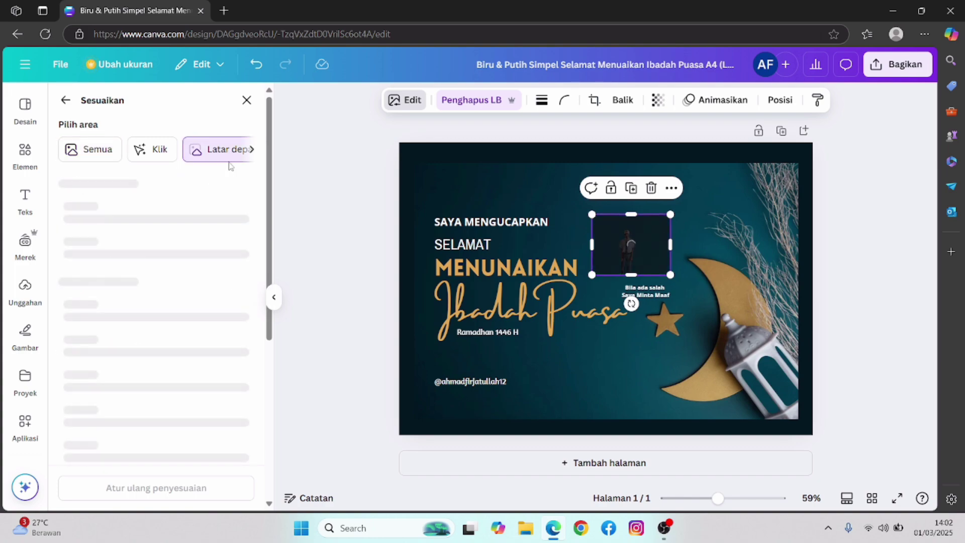
pyautogui.scroll(-5, 185, 250)
pyautogui.scroll(6, 185, 250)
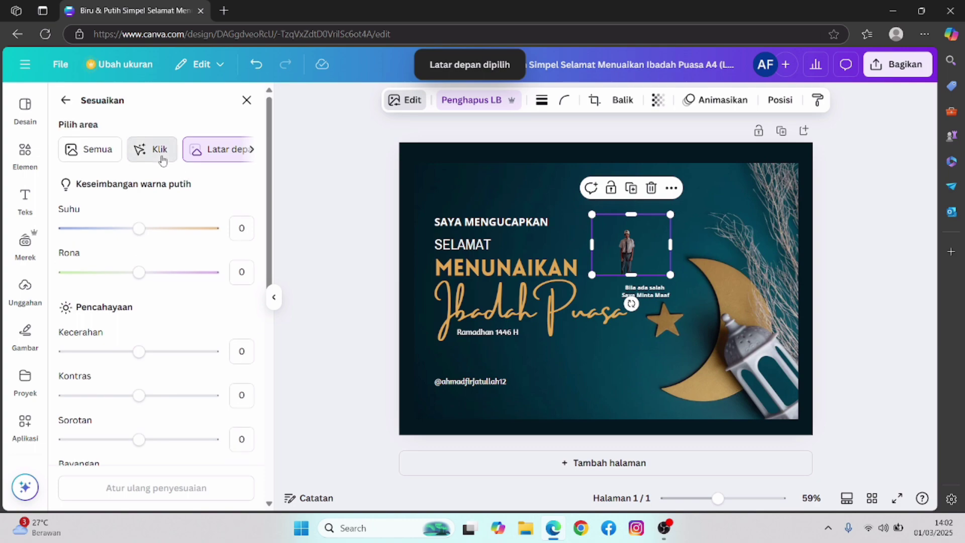
pyautogui.click(162, 159)
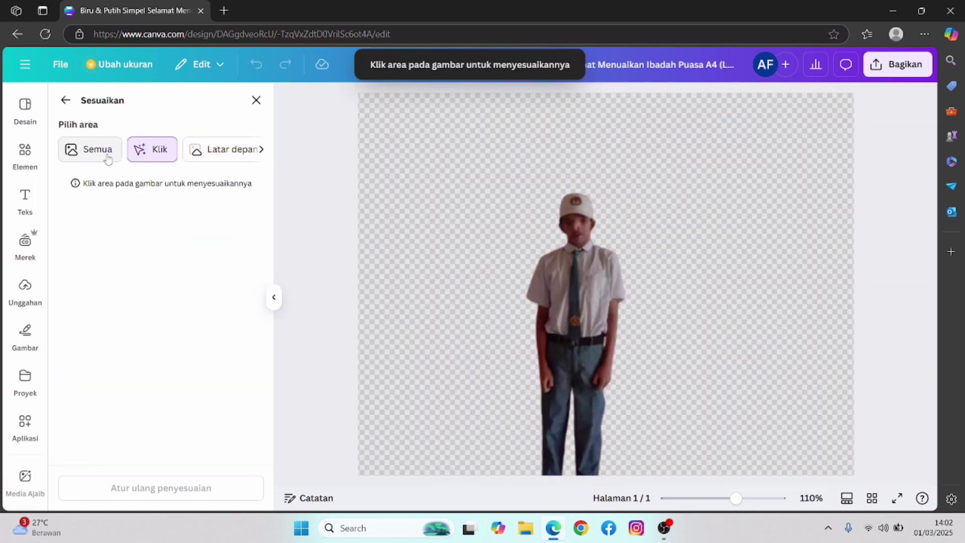
pyautogui.click(97, 150)
pyautogui.scroll(-5, 159, 226)
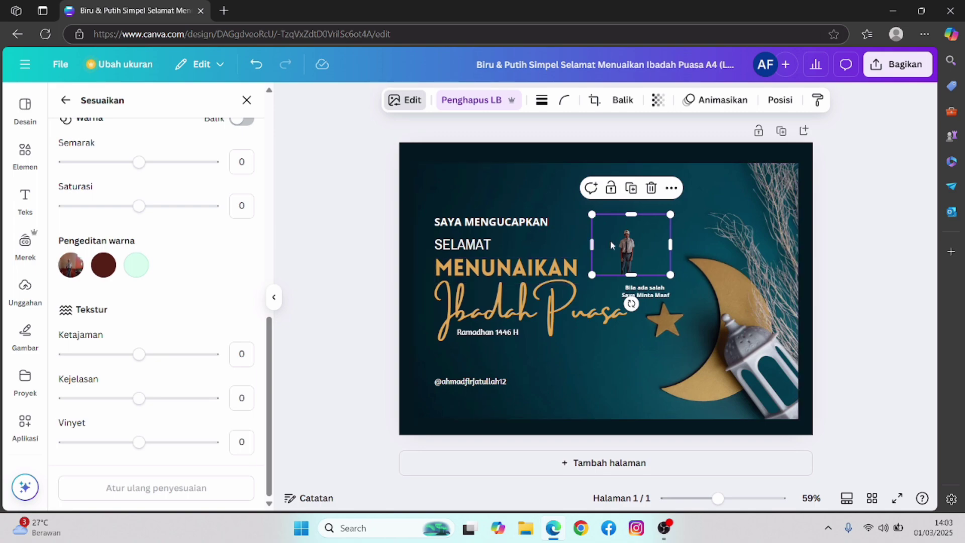
# - Enlarge the cut-out photo and move it up-left beside SAYA MENGUCAPKAN
pyautogui.moveTo(668, 274); pyautogui.dragTo(683, 288)
pyautogui.moveTo(633, 260); pyautogui.dragTo(607, 244)
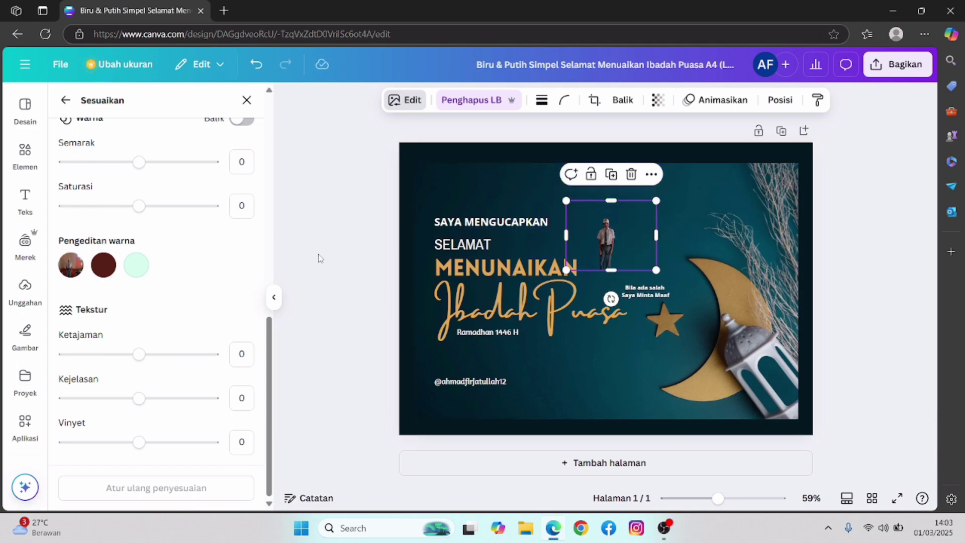
pyautogui.click(869, 113)
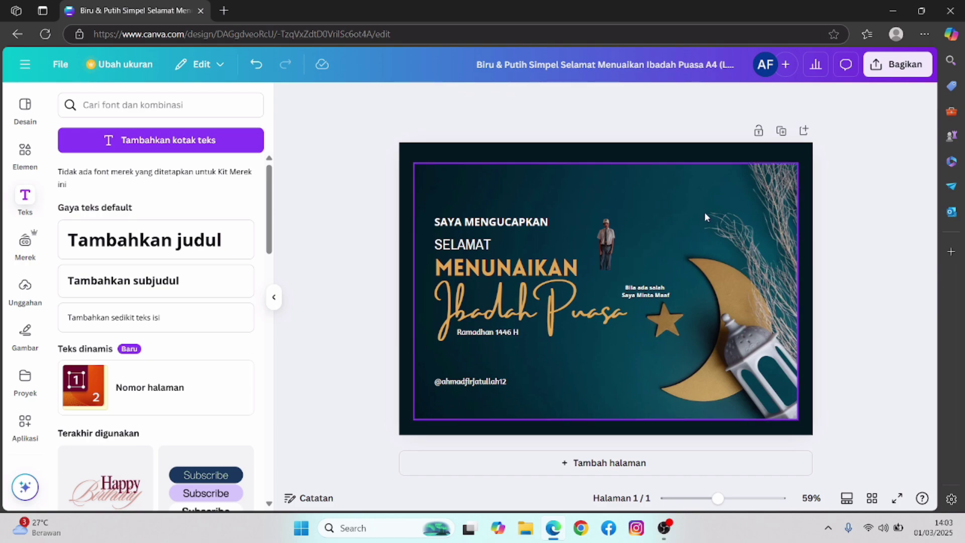
# - Move the 'Bila ada salah / Saya Minta Maaf' caption left, directly beneath the figure
pyautogui.moveTo(629, 292); pyautogui.dragTo(595, 284)
pyautogui.click(870, 196)
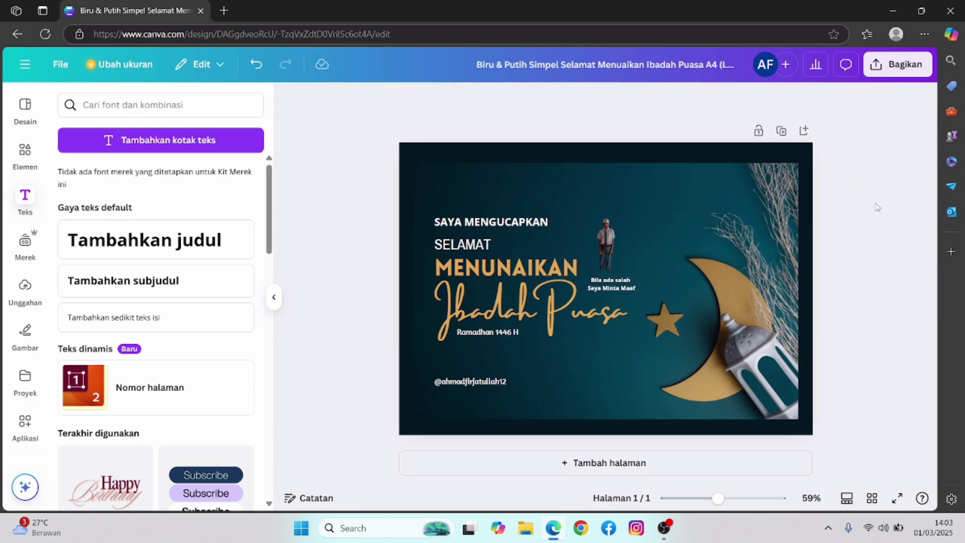
pyautogui.click(708, 225)
pyautogui.click(889, 193)
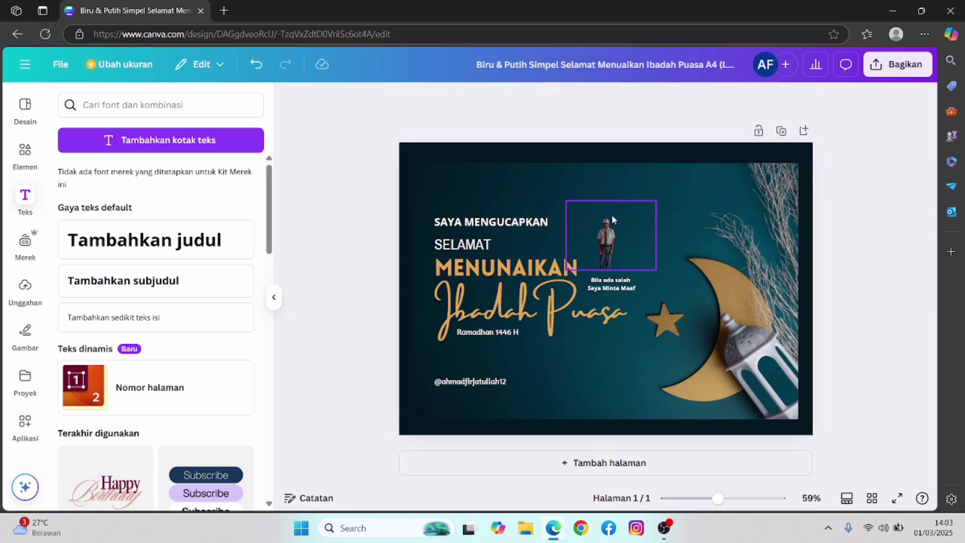
# - Download the flyer as a PNG via Bagikan > Unduh and dismiss the download notifications
pyautogui.click(905, 65)
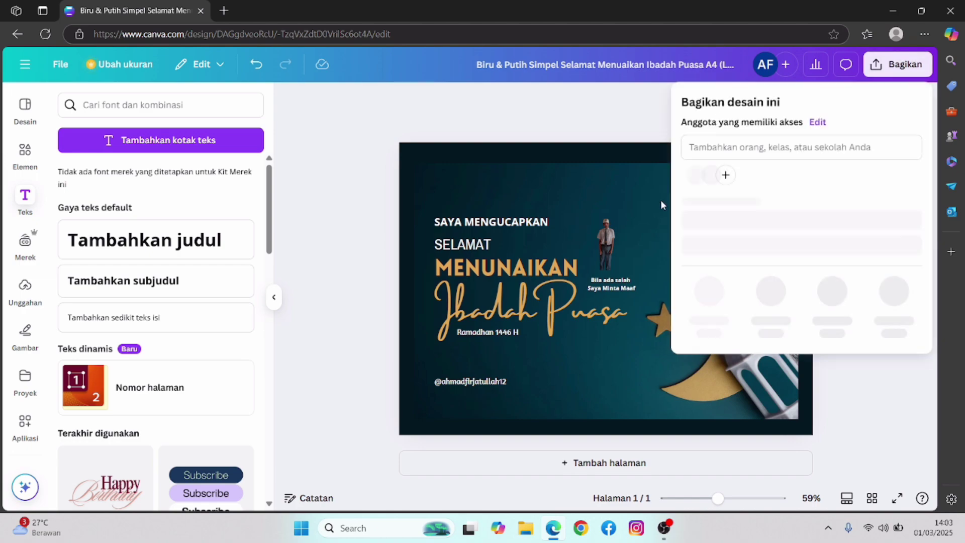
pyautogui.click(709, 311)
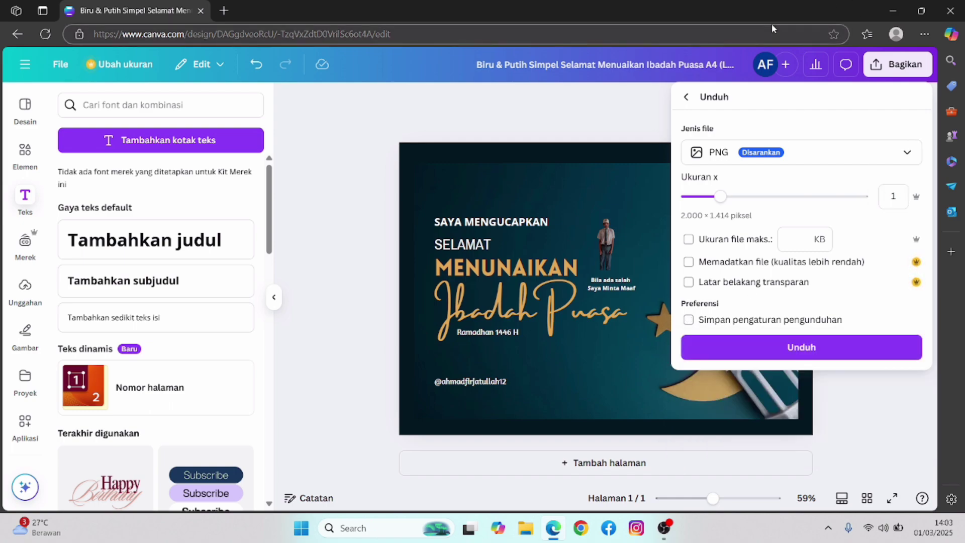
pyautogui.click(776, 347)
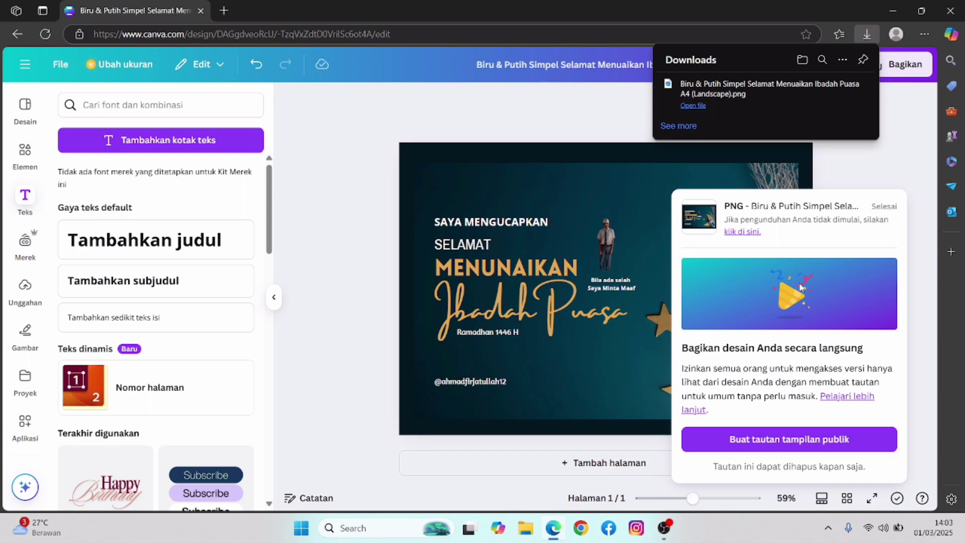
pyautogui.click(907, 150)
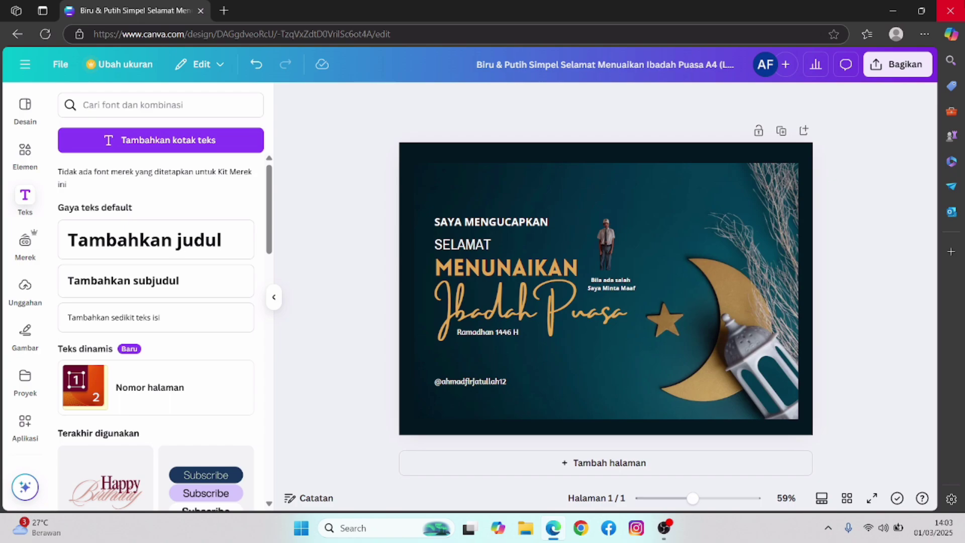
# - Minimise the browser and launch WhatsApp by searching 'wa' in Windows Search
pyautogui.click(893, 11)
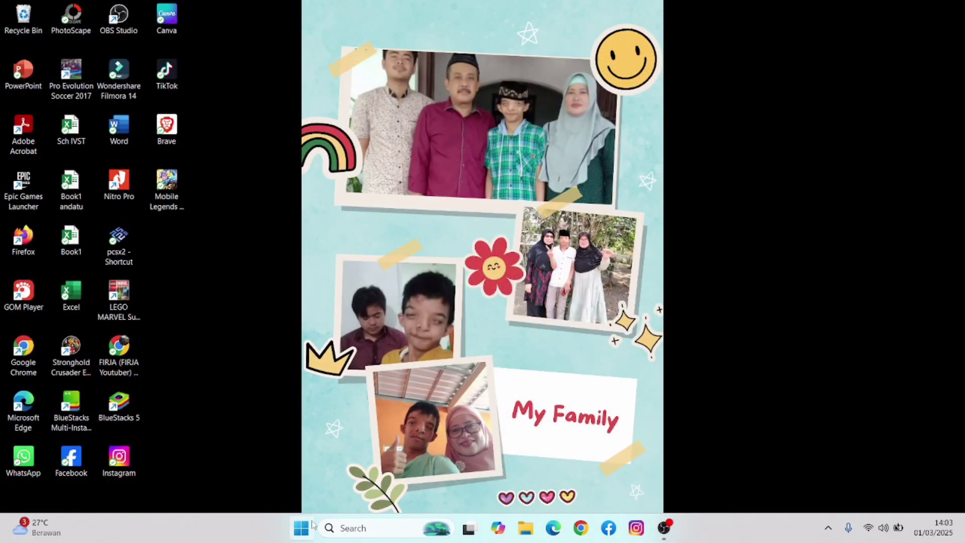
pyautogui.click(304, 528)
pyautogui.write('wa')
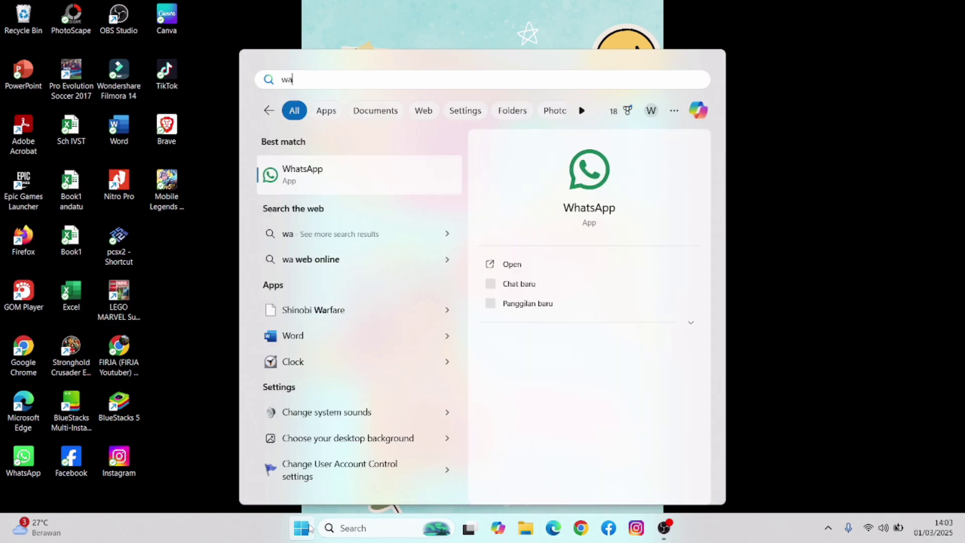
pyautogui.press('Return')
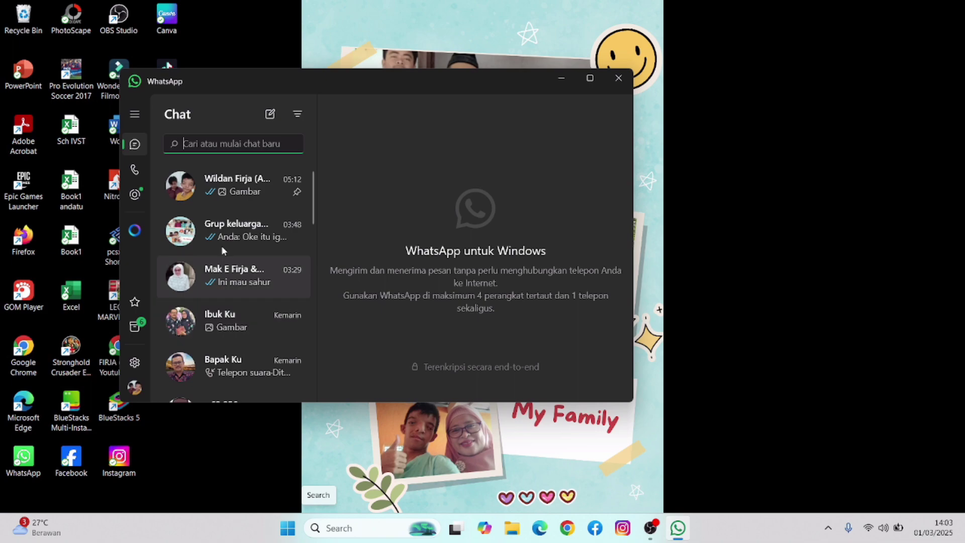
# - Send three greeting images from Downloads, including the teal flyer, to your own WhatsApp chat
pyautogui.click(206, 194)
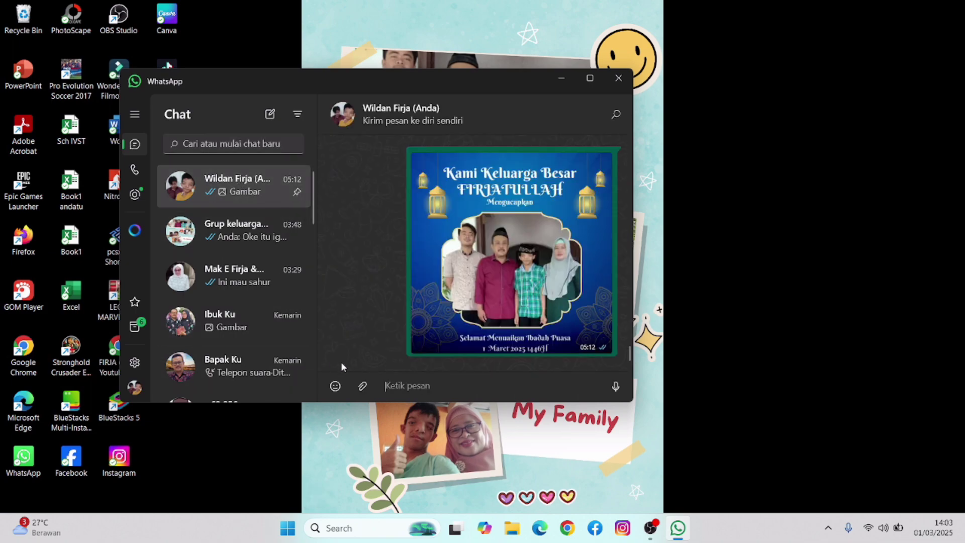
pyautogui.click(359, 387)
pyautogui.click(360, 258)
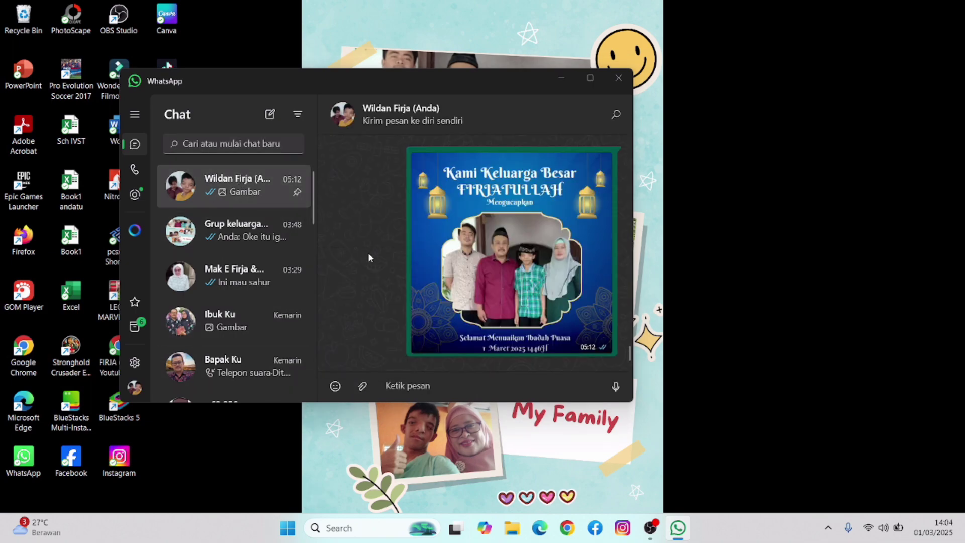
pyautogui.click(287, 197)
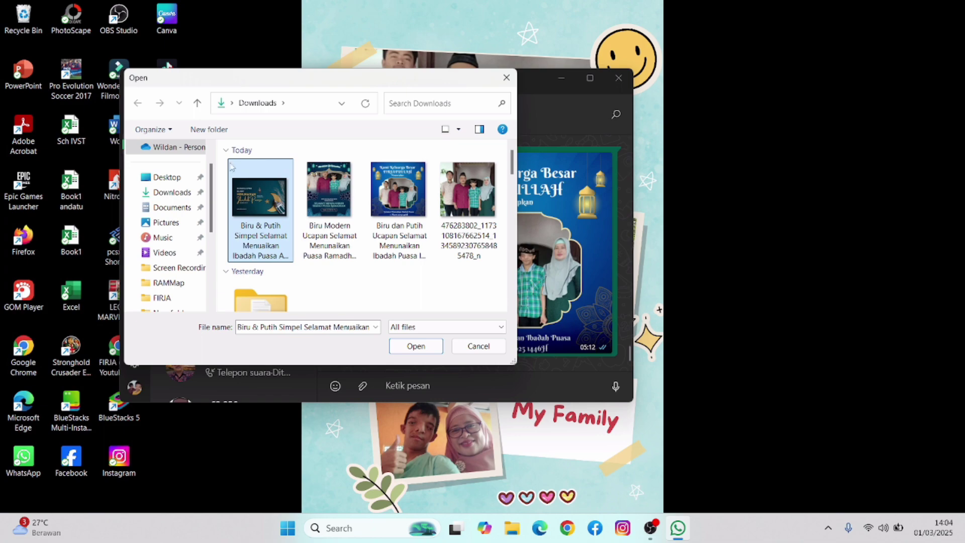
pyautogui.moveTo(222, 159); pyautogui.dragTo(413, 191)
pyautogui.click(416, 346)
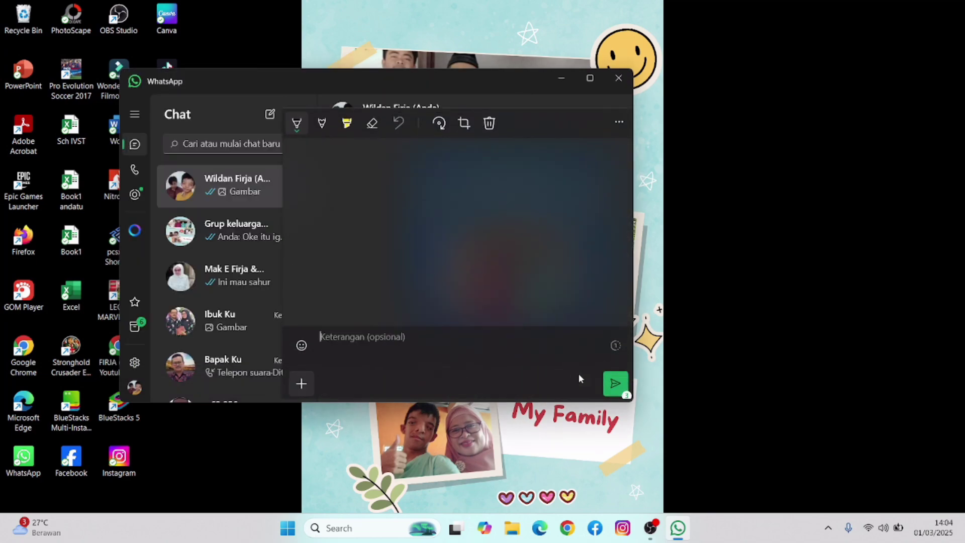
pyautogui.click(612, 380)
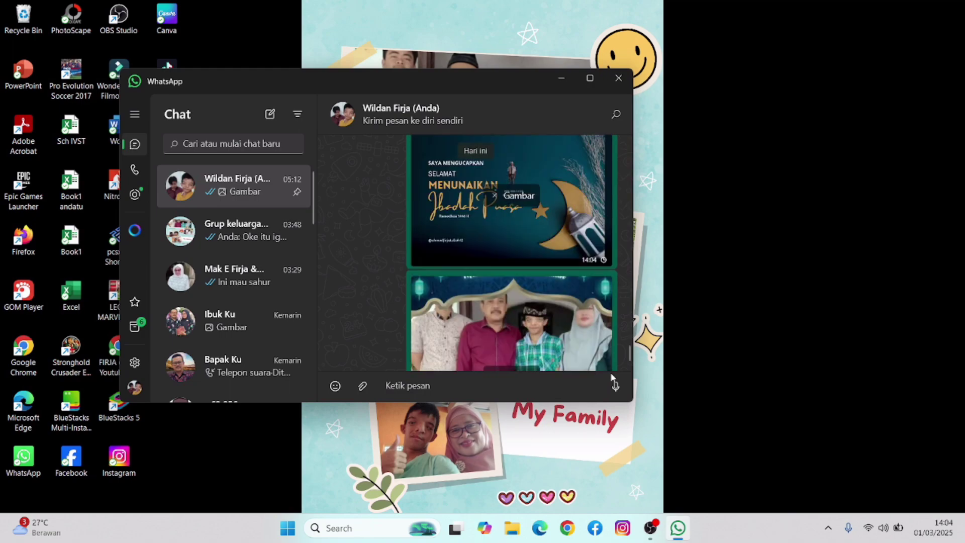
# - Maximise the WhatsApp window
pyautogui.scroll(3, 501, 207)
pyautogui.scroll(-3, 498, 248)
pyautogui.doubleClick(493, 78)
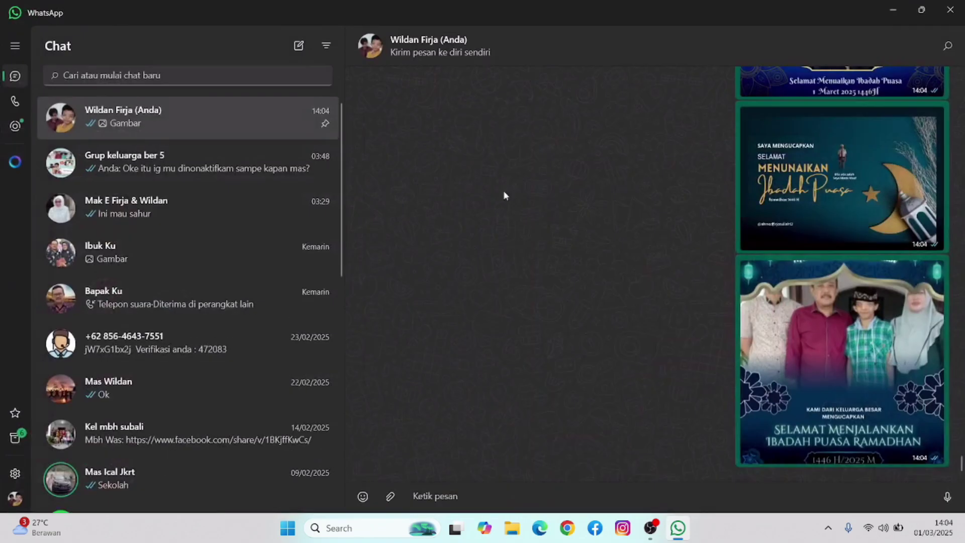
# - View the sent greeting images full size, stepping through to the teal flyer, then return to the chat
pyautogui.scroll(10, 669, 259)
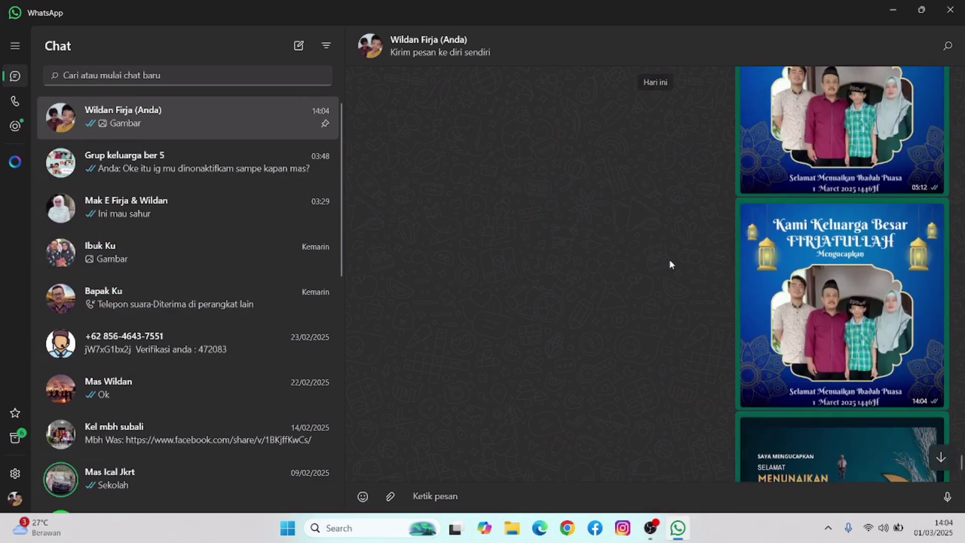
pyautogui.scroll(-1, 669, 259)
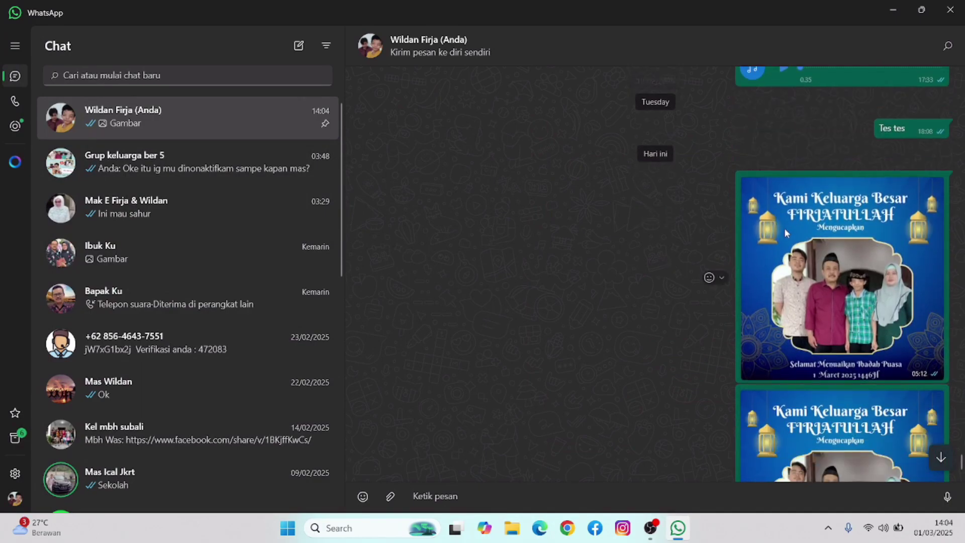
pyautogui.click(786, 228)
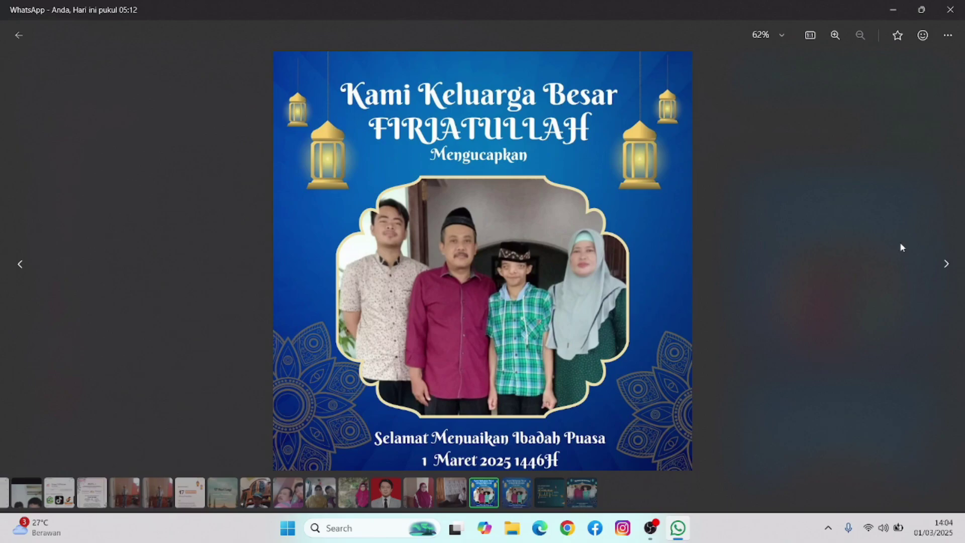
pyautogui.click(947, 264)
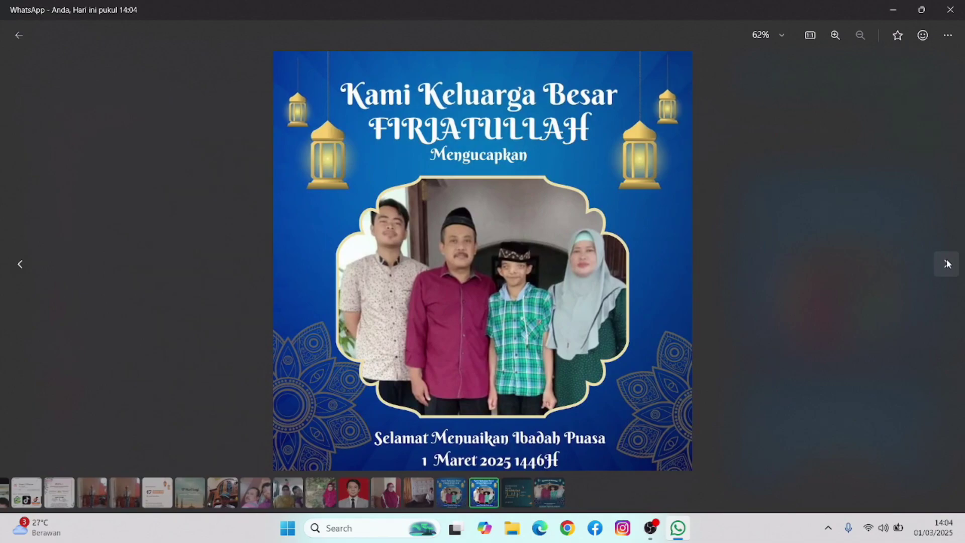
pyautogui.click(948, 264)
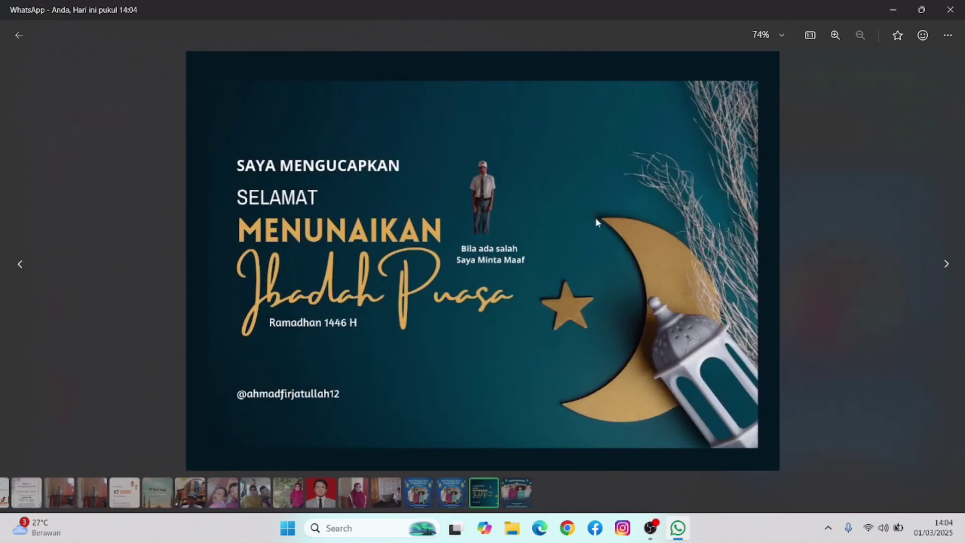
pyautogui.click(948, 265)
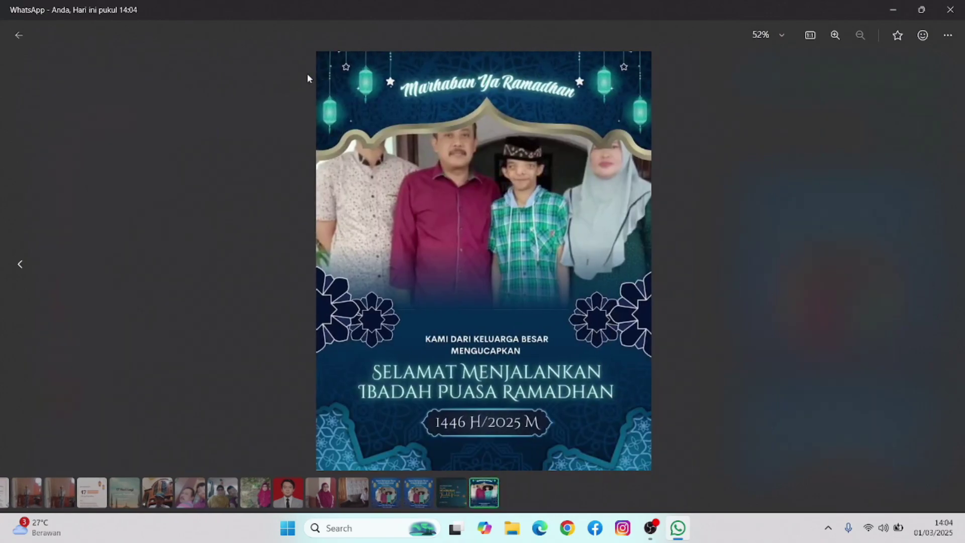
pyautogui.click(19, 35)
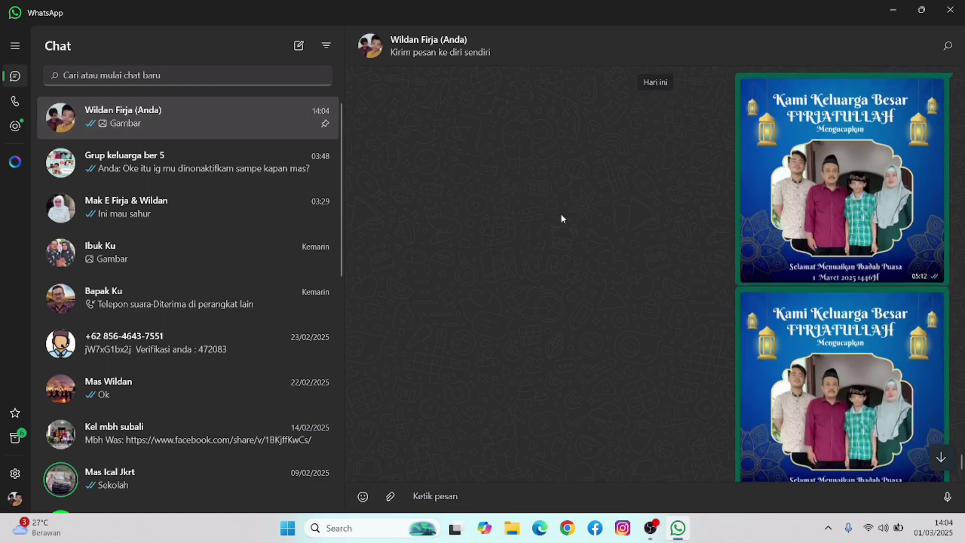
# - Delete the older 05:12 duplicate of the family greeting image with 'Hapus untuk saya'
pyautogui.scroll(1, 704, 212)
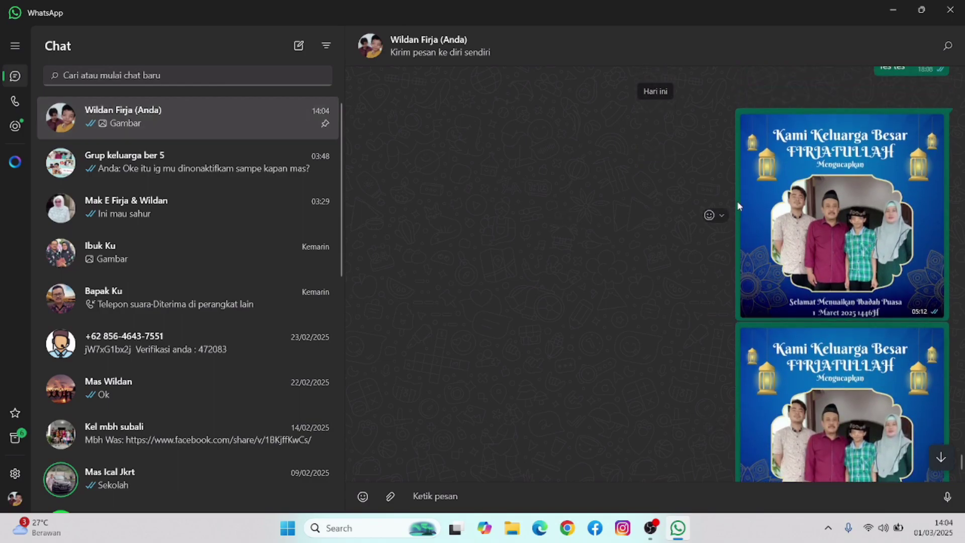
pyautogui.click(721, 215)
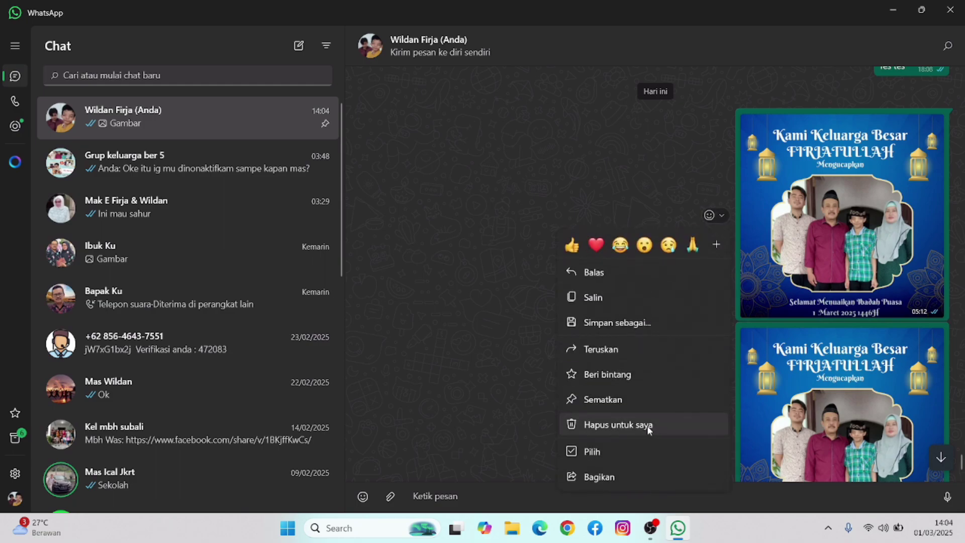
pyautogui.click(637, 424)
pyautogui.click(442, 291)
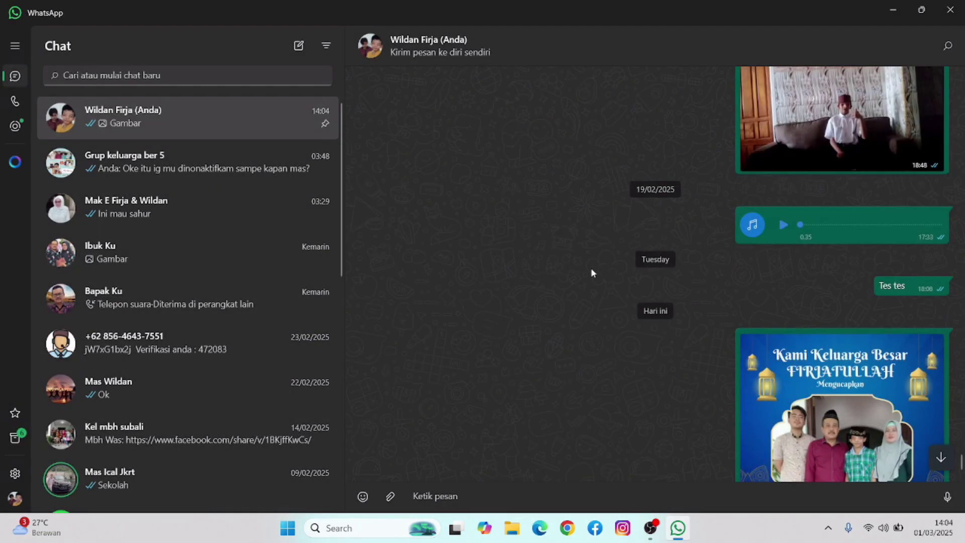
# - Scroll through the chat to check the remaining images, then restore OBS from the taskbar
pyautogui.scroll(2, 723, 244)
pyautogui.scroll(-6, 724, 250)
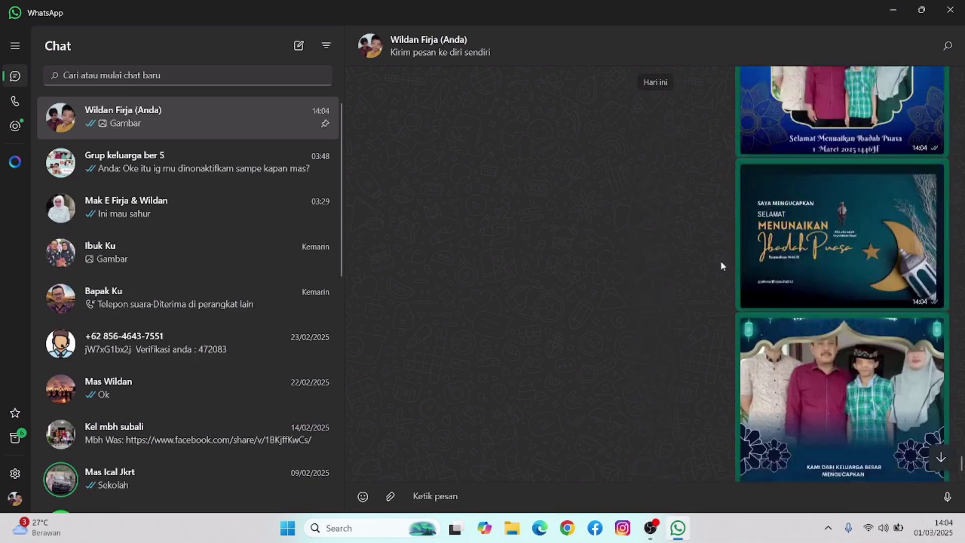
pyautogui.scroll(1, 877, 198)
pyautogui.scroll(5, 872, 200)
pyautogui.scroll(-6, 868, 189)
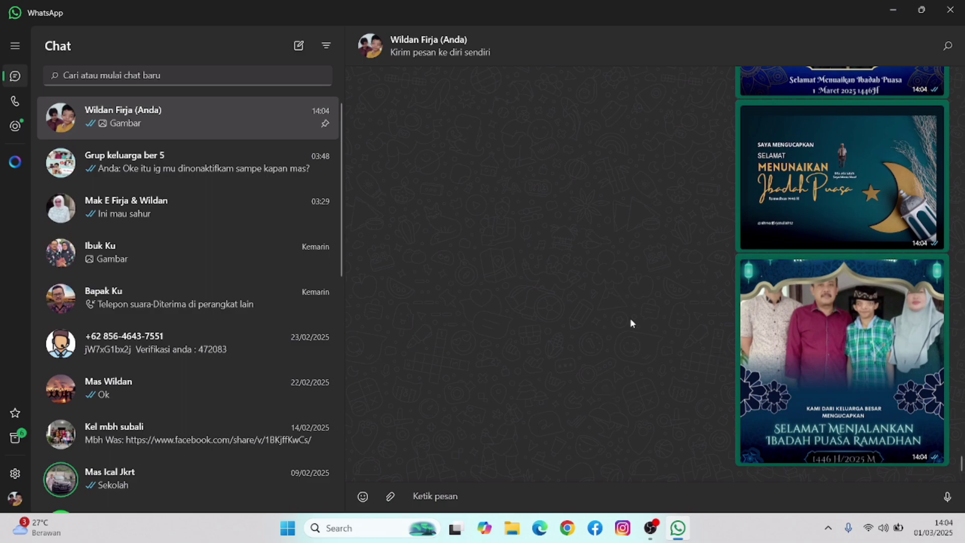
pyautogui.click(651, 527)
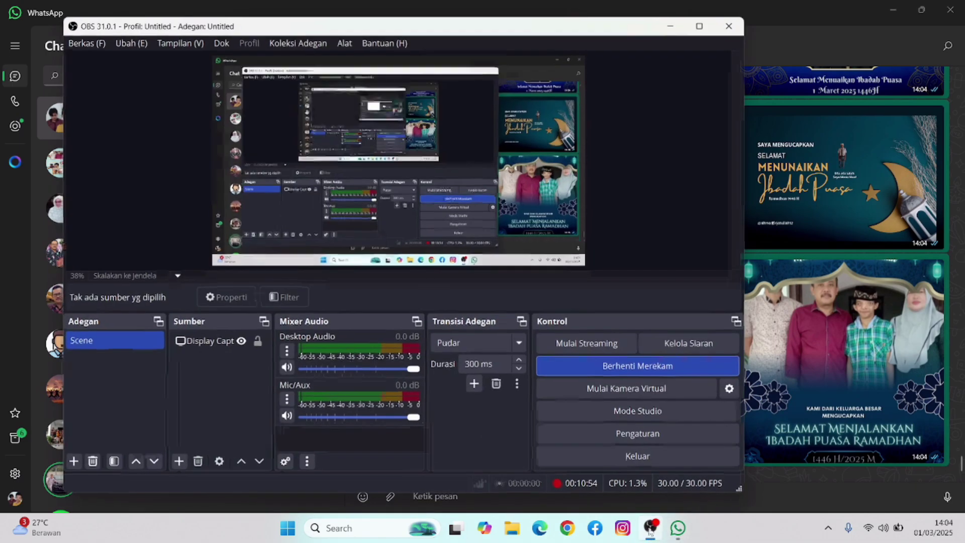